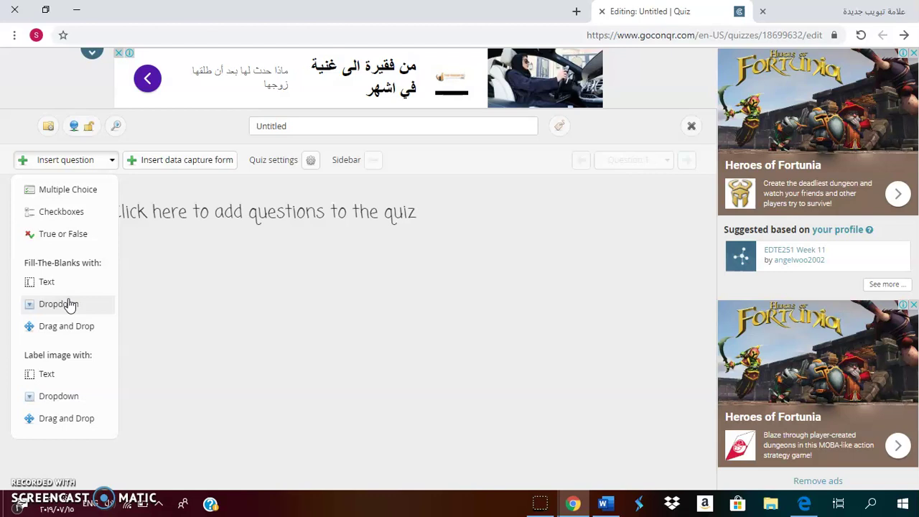
Insert a Label image question with Drag and Drop into the quiz and start its question text
{"action": "left_click", "coordinate": [52, 428]}
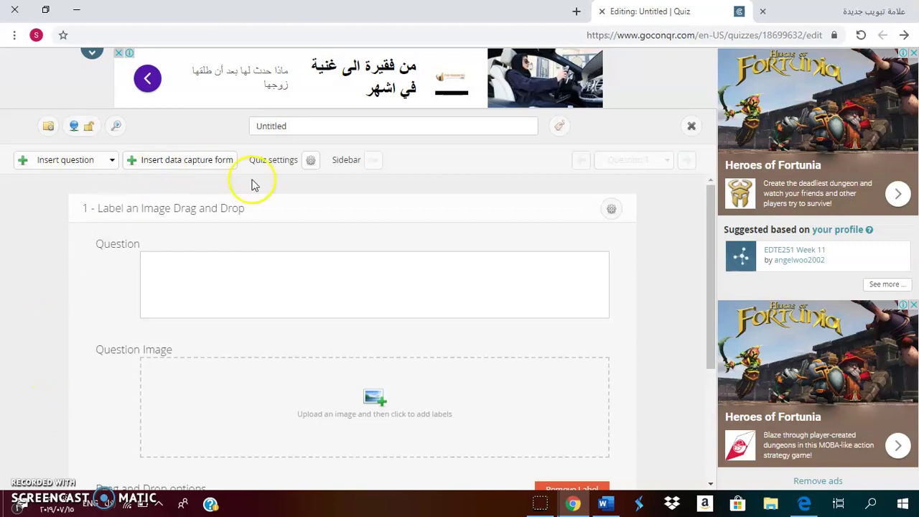
{"action": "left_click", "coordinate": [259, 283]}
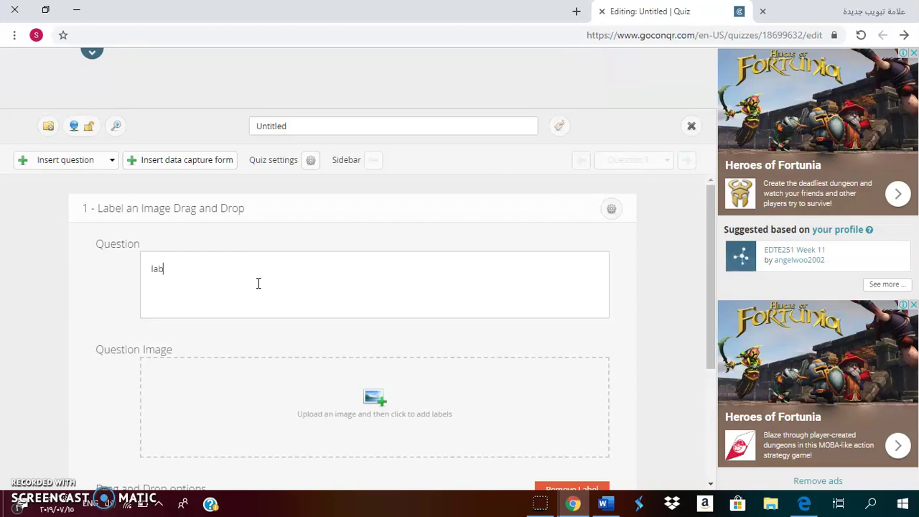
{"action": "type", "text": "e "}
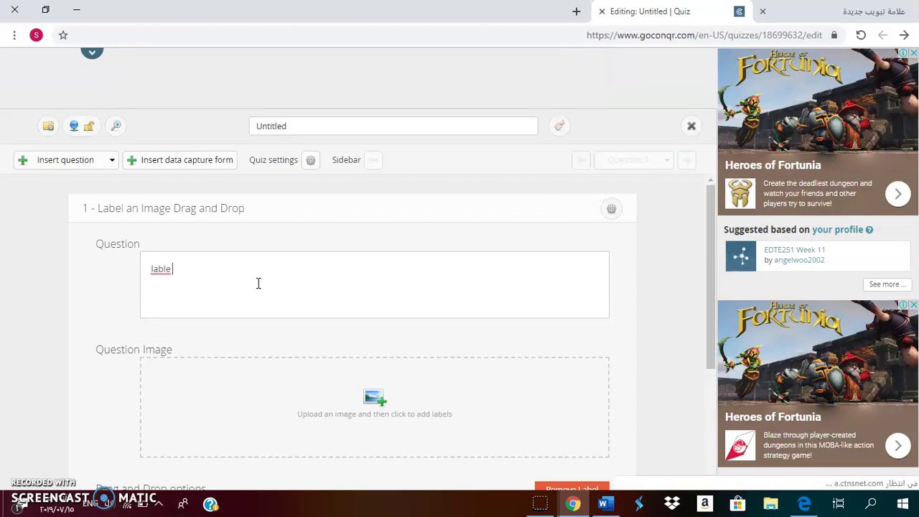
{"action": "type", "text": "thg"}
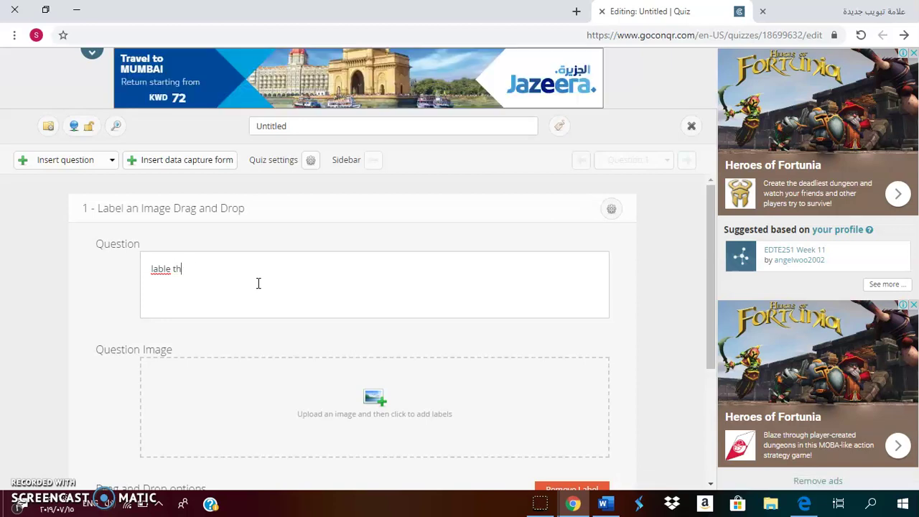
{"action": "left_click", "coordinate": [257, 282]}
{"action": "triple_click", "coordinate": [257, 282]}
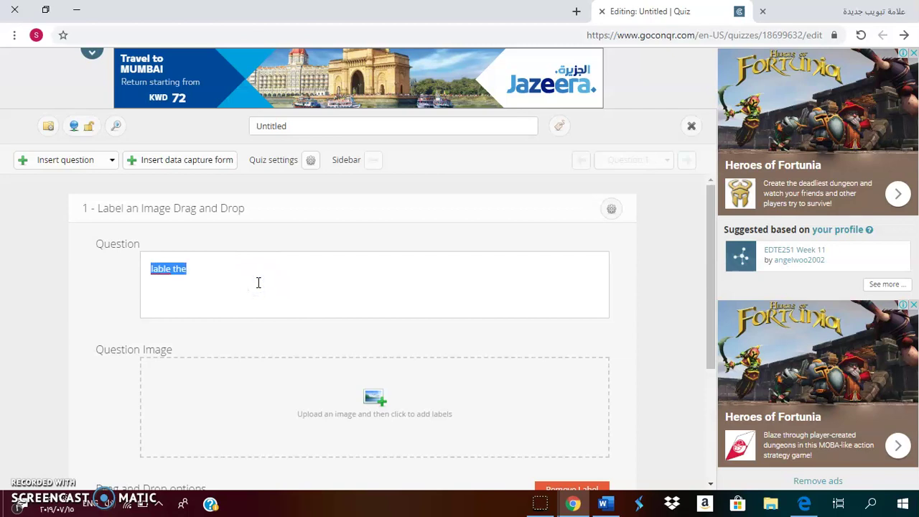
{"action": "key", "text": "BackSpace"}
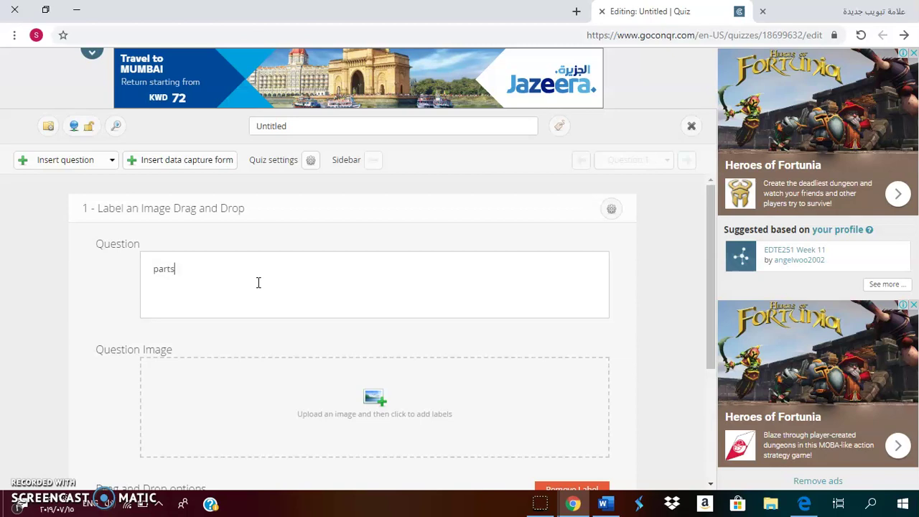
Enter "parts skeleton correctly" as the question text
{"action": "type", "text": "s"}
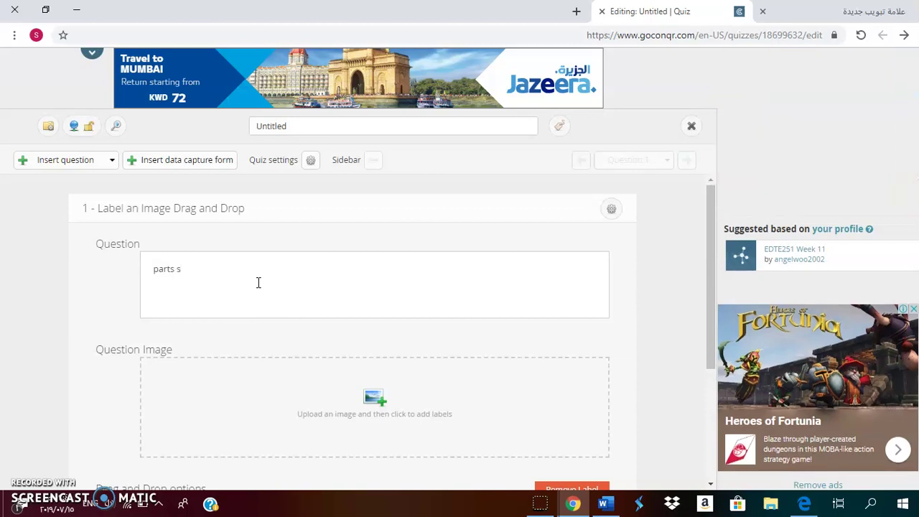
{"action": "type", "text": "keleton correctly"}
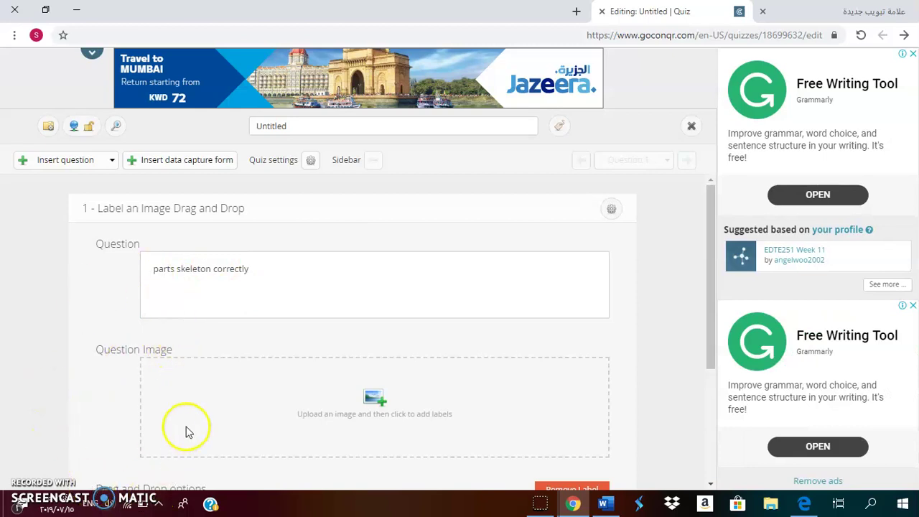
Start adding a question image from the Media Library by browsing the computer for a file
{"action": "left_click", "coordinate": [370, 400]}
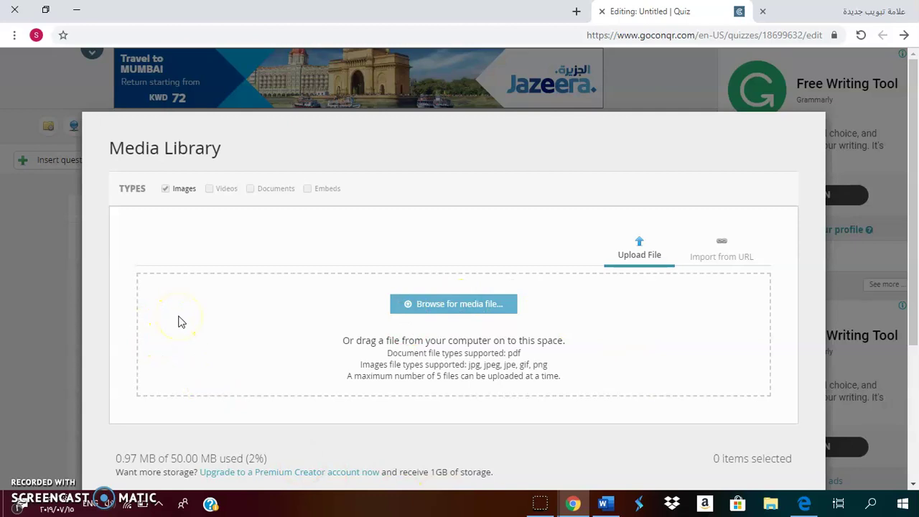
{"action": "left_click", "coordinate": [435, 311]}
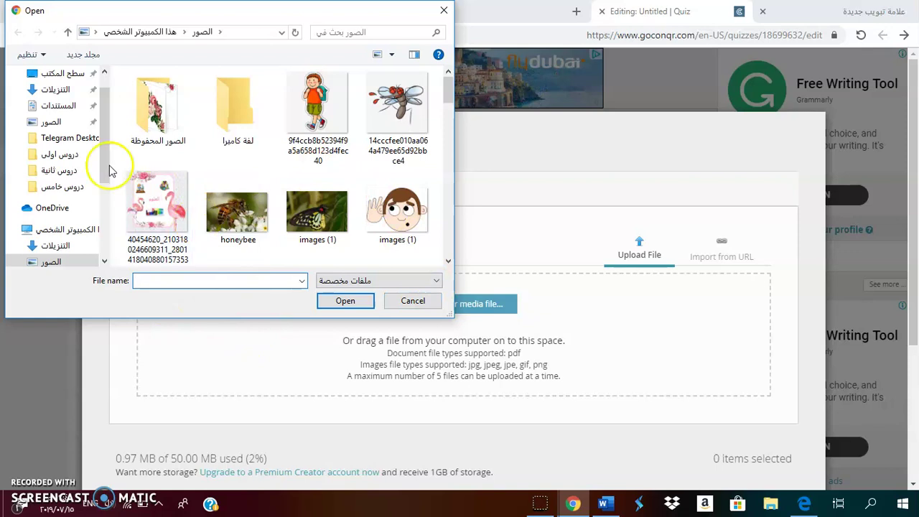
Look through the Desktop, Downloads, Documents, Pictures, Telegram Desktop, دروس اولى and دروس ثانية folders for a suitable anatomy image
{"action": "left_click", "coordinate": [70, 76]}
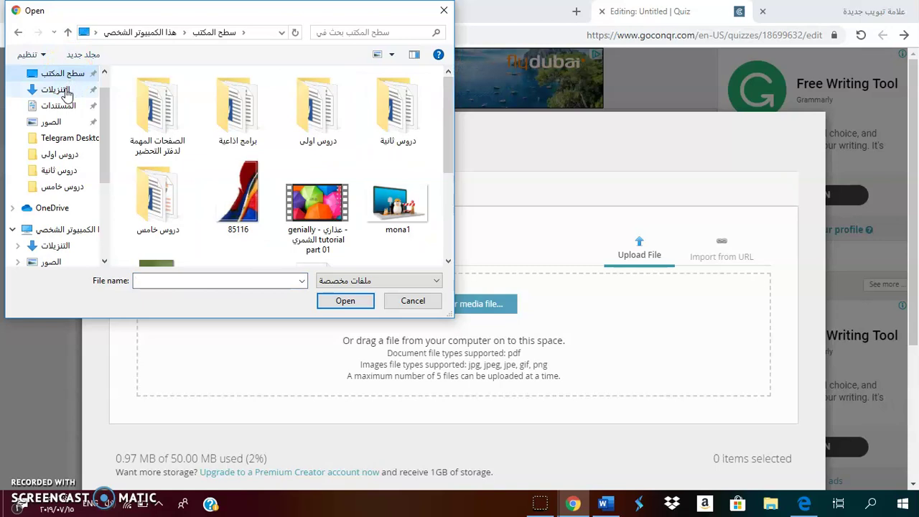
{"action": "left_click", "coordinate": [65, 92]}
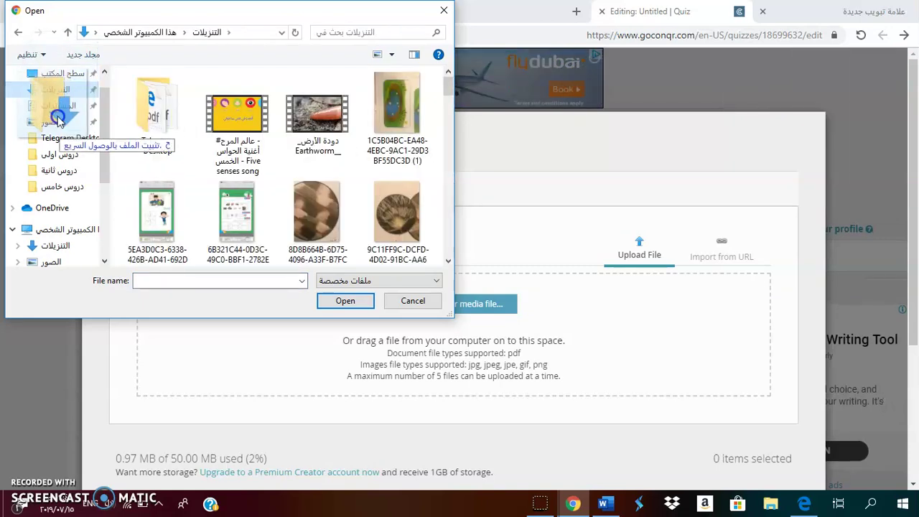
{"action": "scroll", "coordinate": [65, 89], "scroll_direction": "up", "scroll_amount": 1}
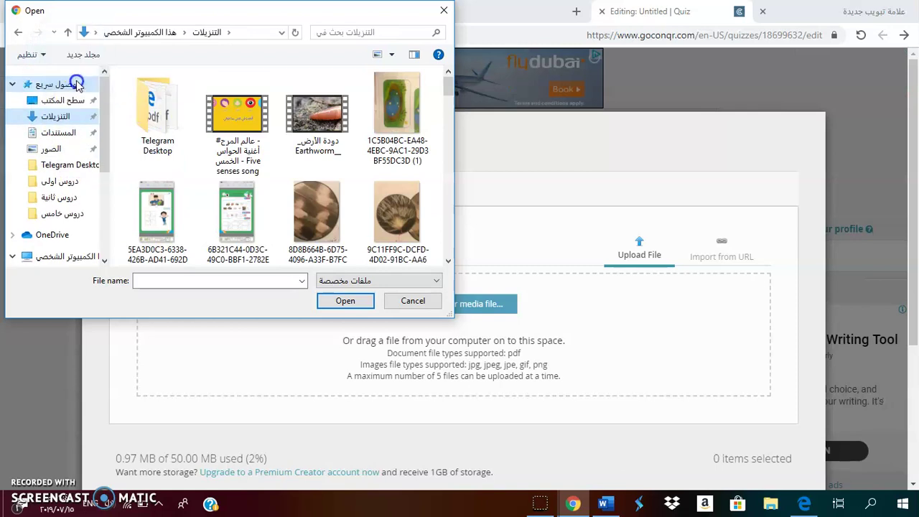
{"action": "left_click", "coordinate": [63, 134]}
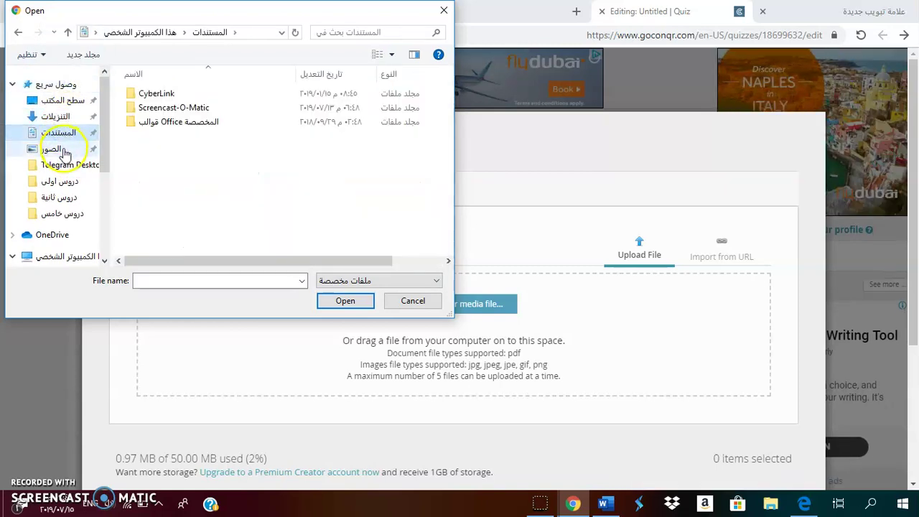
{"action": "left_click", "coordinate": [65, 150]}
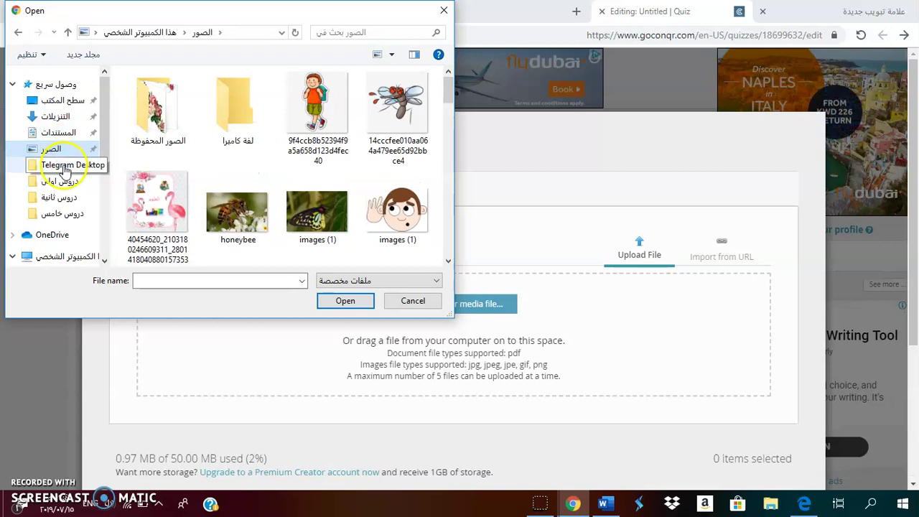
{"action": "left_click", "coordinate": [65, 167]}
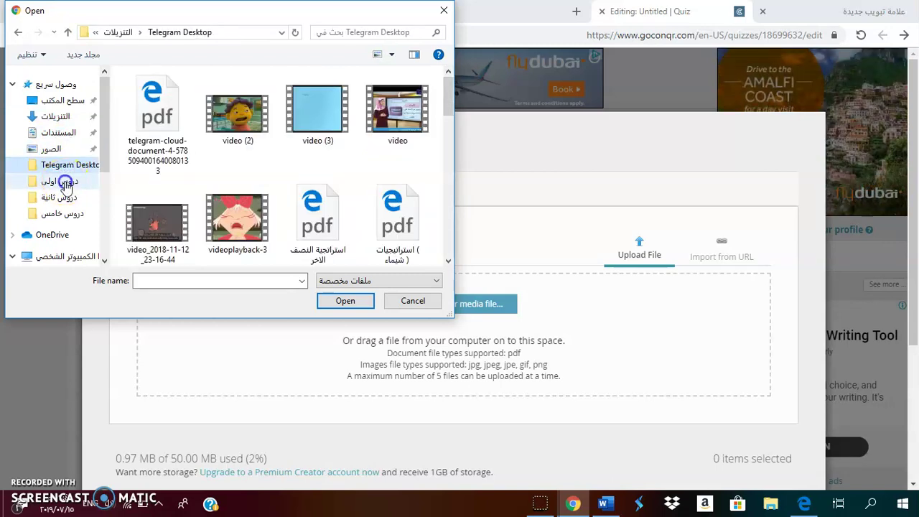
{"action": "left_click", "coordinate": [62, 182]}
{"action": "left_click", "coordinate": [65, 199]}
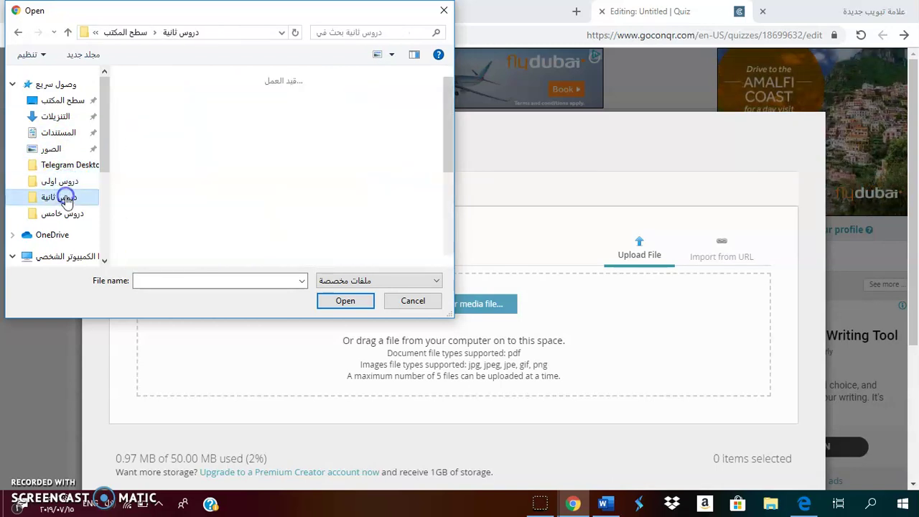
Upload the image 2018_2_13_15_36_23_406 from the دروس خامس folder to the Media Library
{"action": "left_click", "coordinate": [66, 216]}
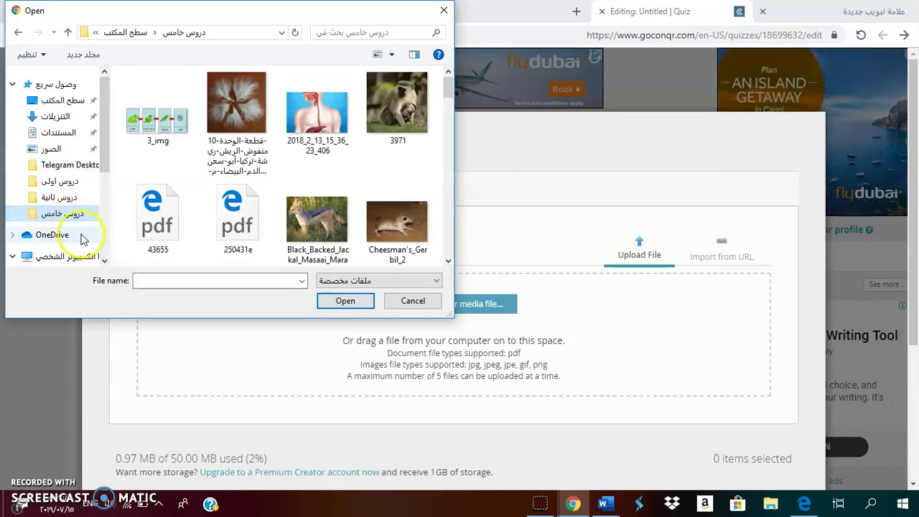
{"action": "left_click", "coordinate": [105, 259]}
{"action": "left_click", "coordinate": [105, 260]}
{"action": "left_click", "coordinate": [105, 260]}
{"action": "left_click", "coordinate": [105, 260]}
{"action": "left_click", "coordinate": [105, 259]}
{"action": "left_click", "coordinate": [105, 259]}
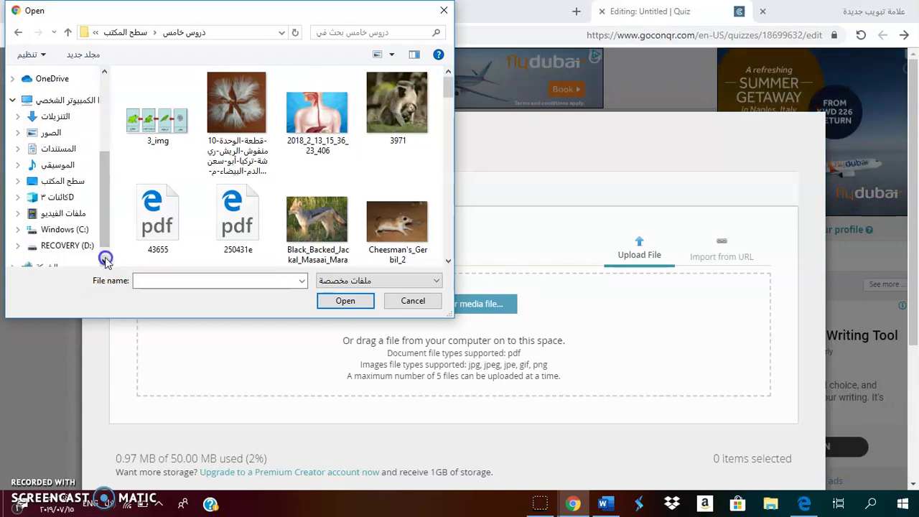
{"action": "left_click", "coordinate": [104, 260]}
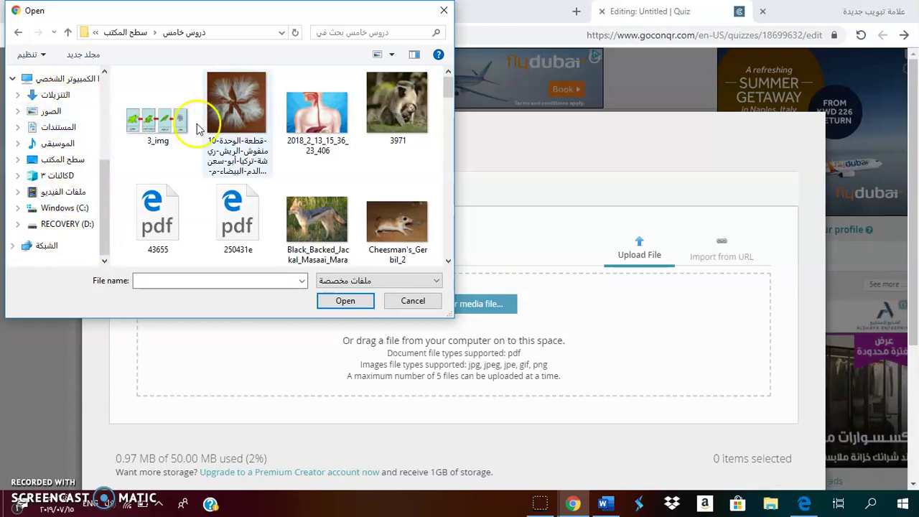
{"action": "left_click", "coordinate": [298, 130]}
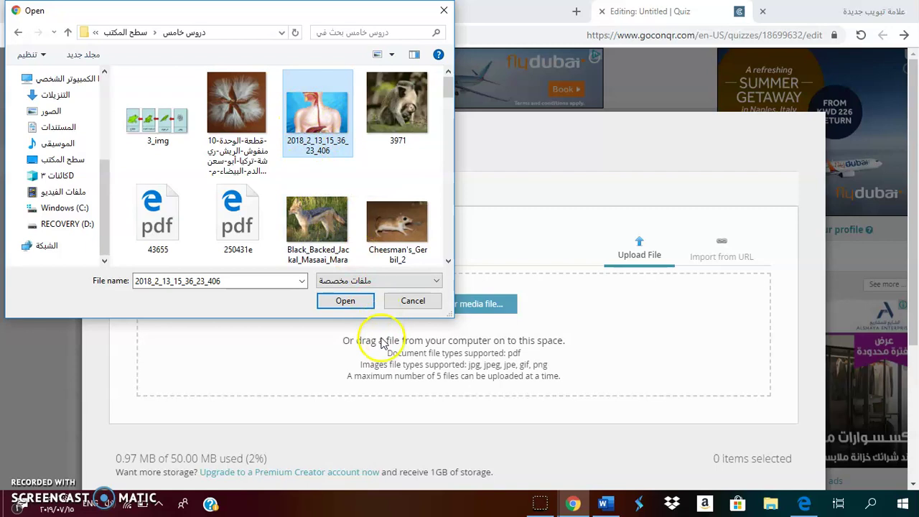
{"action": "left_click", "coordinate": [344, 301]}
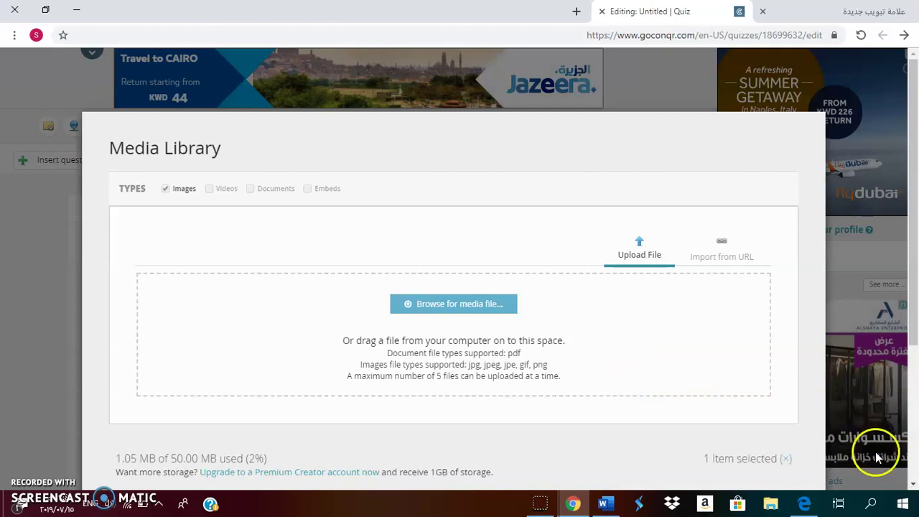
Insert the uploaded human anatomy picture as the question image
{"action": "scroll", "coordinate": [913, 483], "scroll_direction": "down", "scroll_amount": 3}
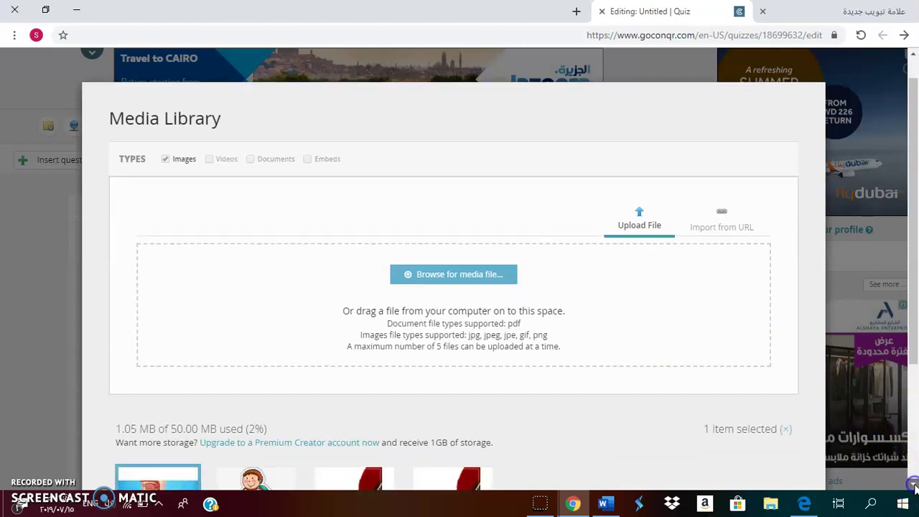
{"action": "scroll", "coordinate": [913, 485], "scroll_direction": "down", "scroll_amount": 3}
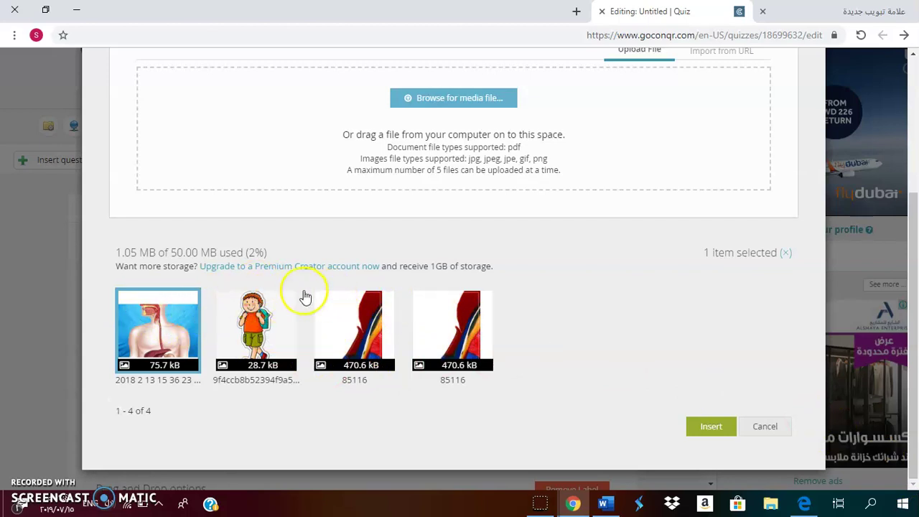
{"action": "left_click", "coordinate": [710, 428]}
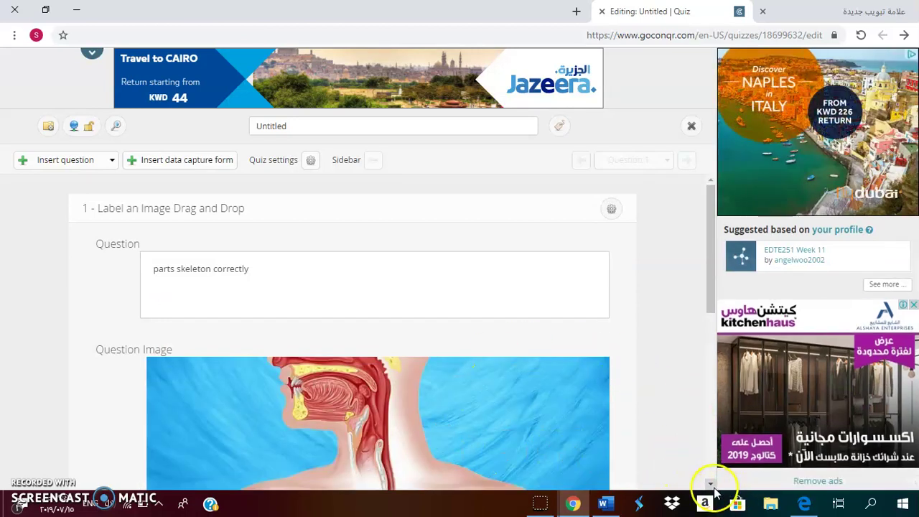
Place a label point on the figure's arm in the lower right part of the question image
{"action": "scroll", "coordinate": [711, 485], "scroll_direction": "down", "scroll_amount": 5}
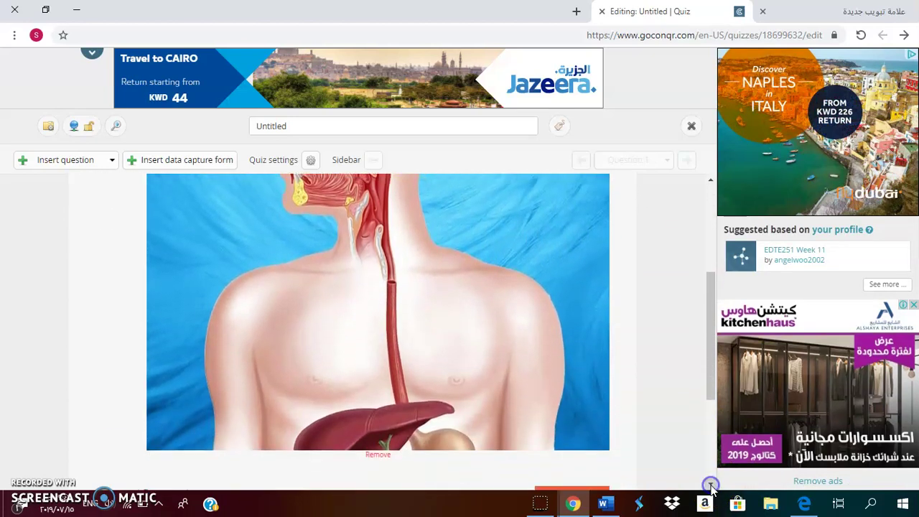
{"action": "scroll", "coordinate": [711, 484], "scroll_direction": "down", "scroll_amount": 1}
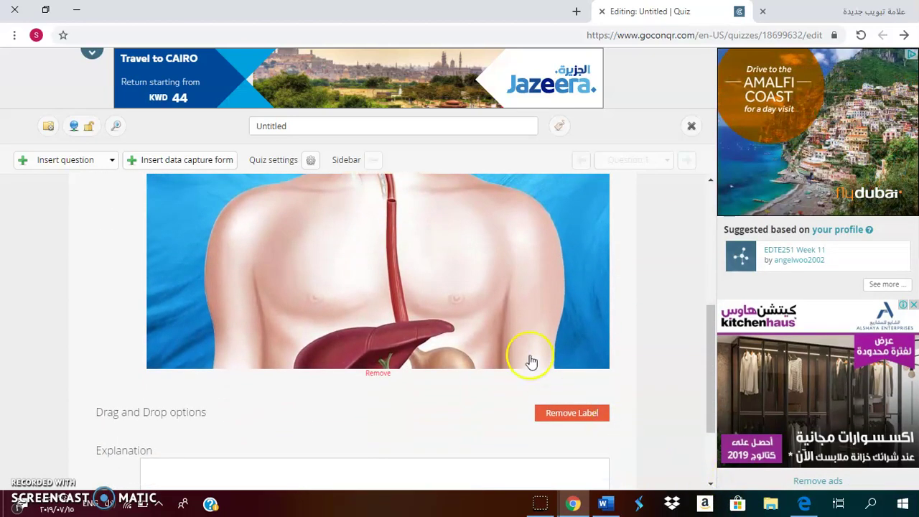
{"action": "left_click", "coordinate": [524, 324]}
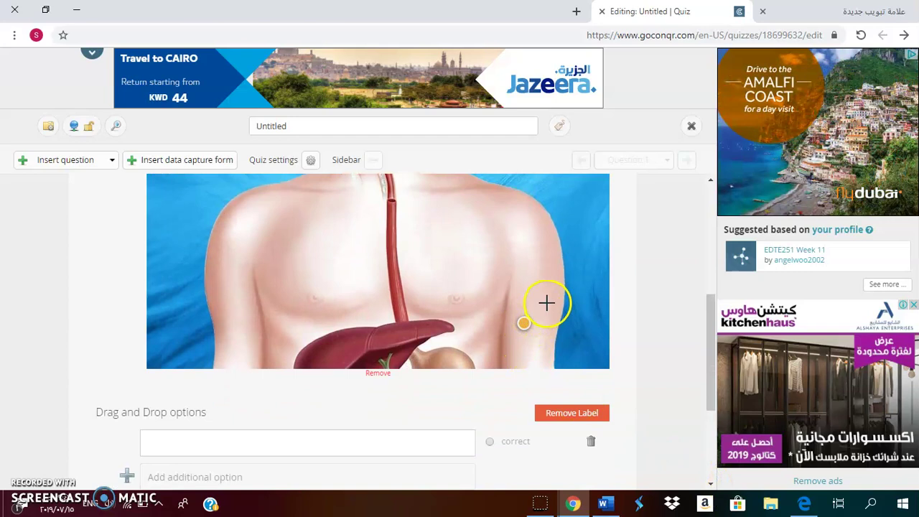
Enter "thoracic vertebrae" as the question's explanation and try to save the question
{"action": "scroll", "coordinate": [548, 303], "scroll_direction": "up", "scroll_amount": 6}
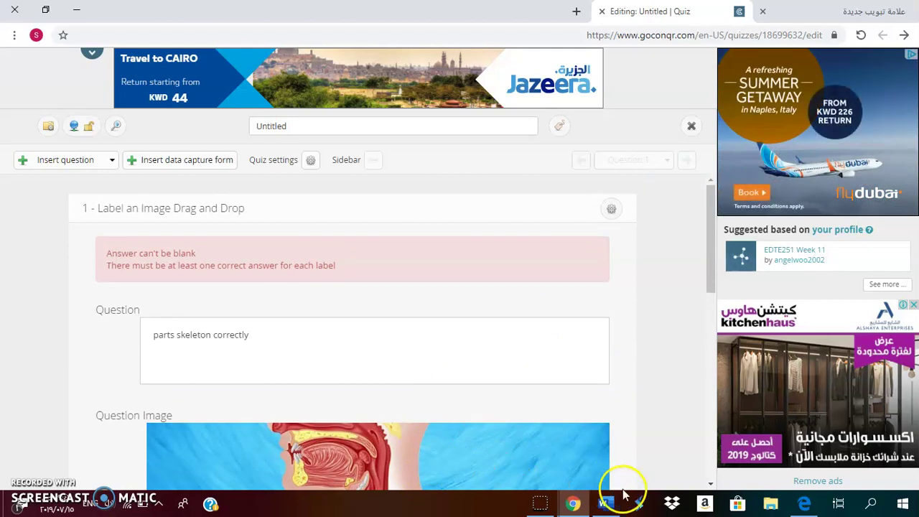
{"action": "left_click", "coordinate": [710, 485]}
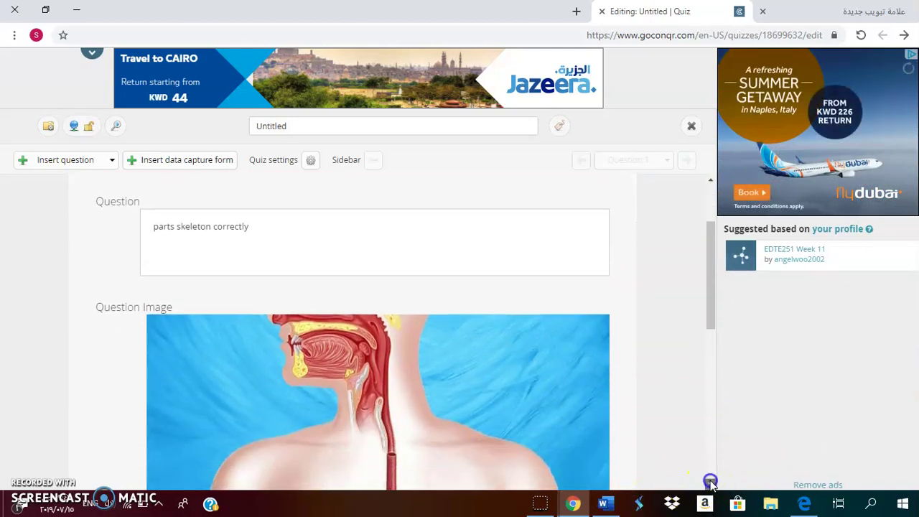
{"action": "scroll", "coordinate": [710, 485], "scroll_direction": "down", "scroll_amount": 5}
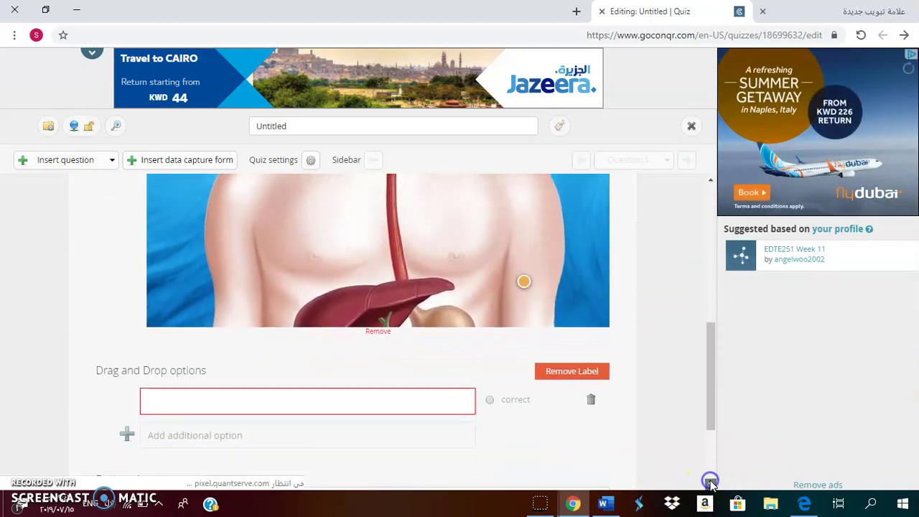
{"action": "scroll", "coordinate": [711, 482], "scroll_direction": "down", "scroll_amount": 2}
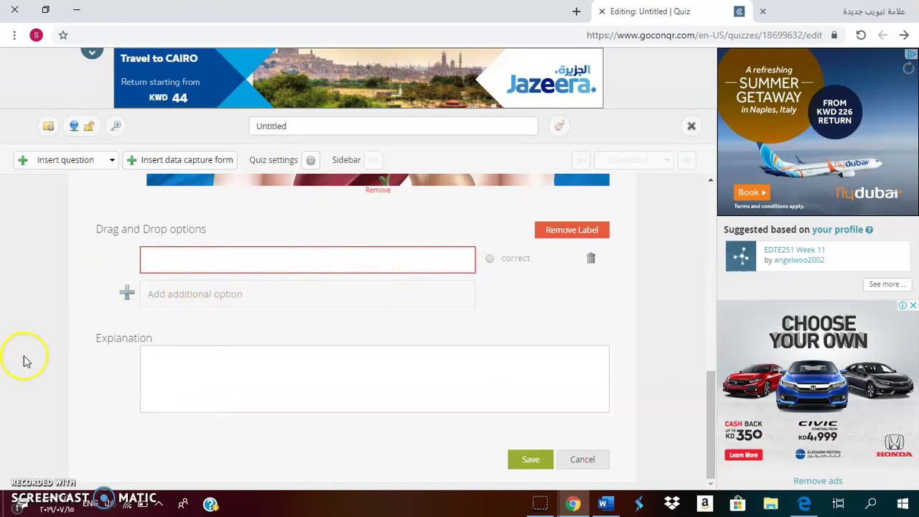
{"action": "left_click", "coordinate": [178, 377]}
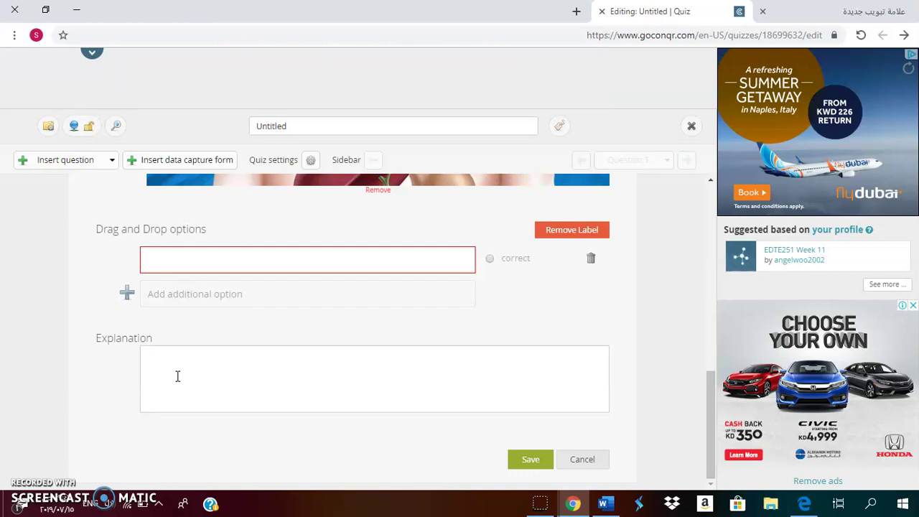
{"action": "type", "text": "th"}
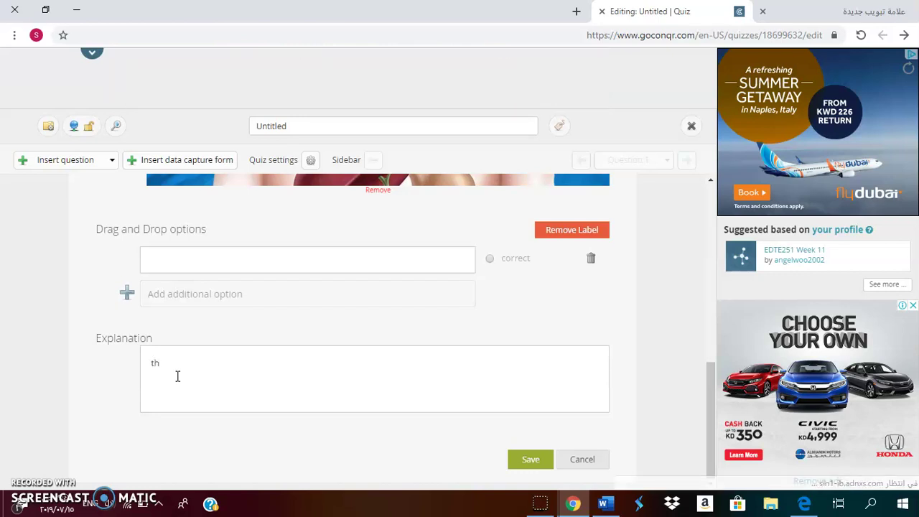
{"action": "type", "text": "ora"}
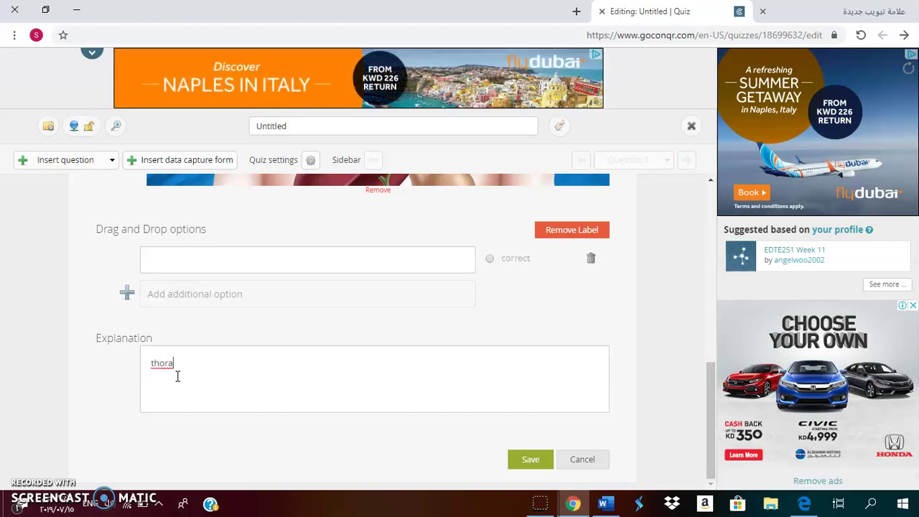
{"action": "type", "text": "cic"}
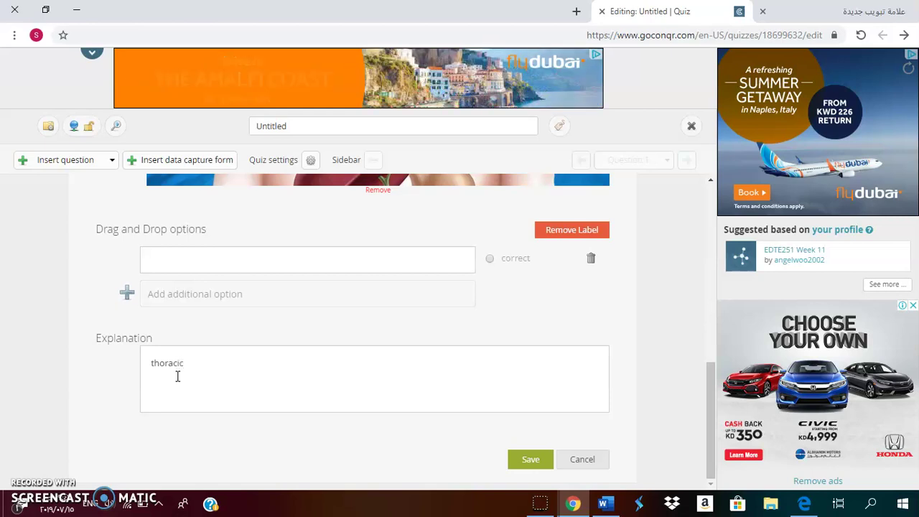
{"action": "type", "text": " ve"}
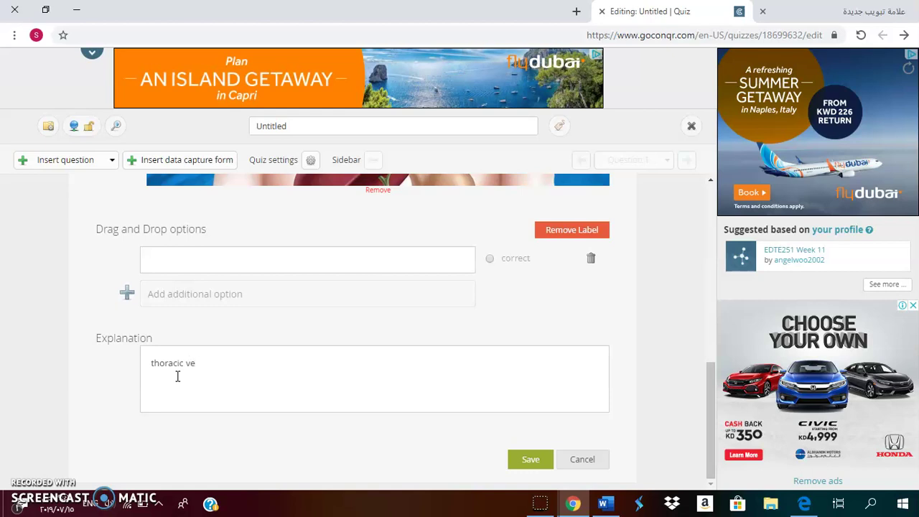
{"action": "type", "text": "r"}
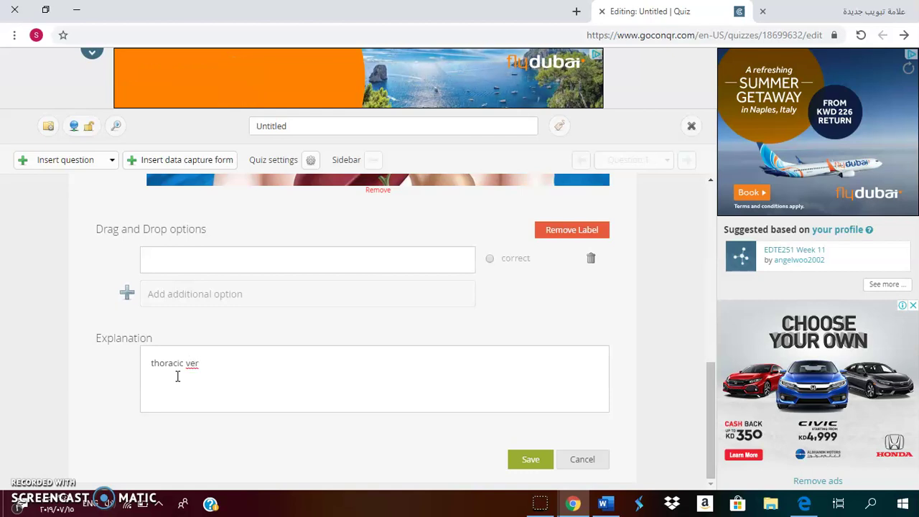
{"action": "type", "text": "tebrae"}
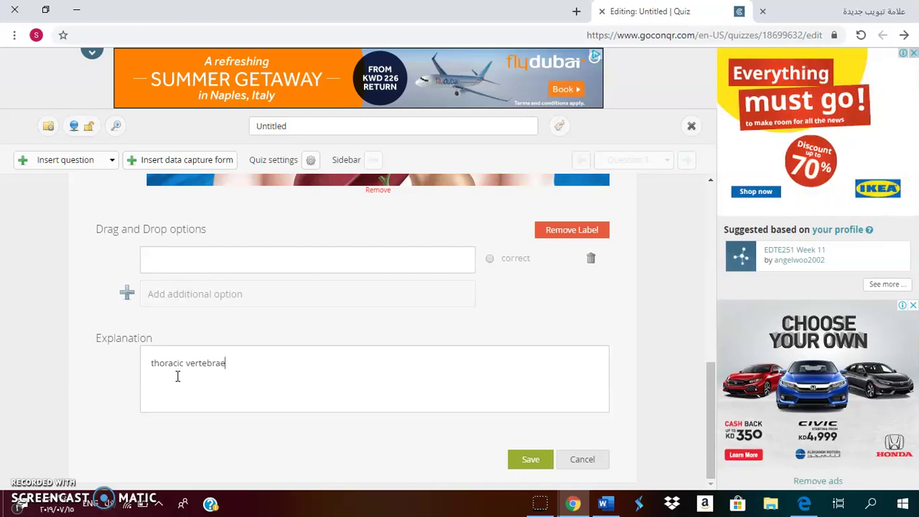
{"action": "left_click", "coordinate": [526, 462]}
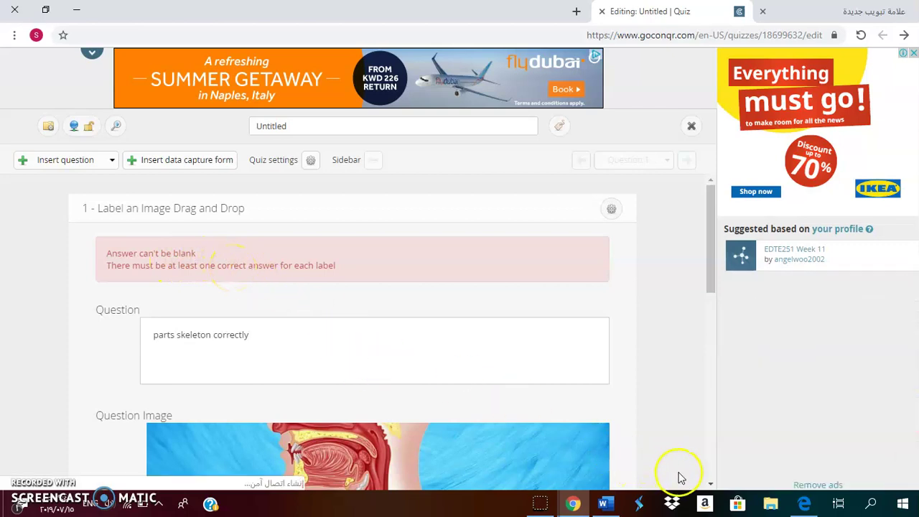
Enter "thoracic vertebrae" as the first drag and drop option for the label
{"action": "left_click", "coordinate": [710, 487]}
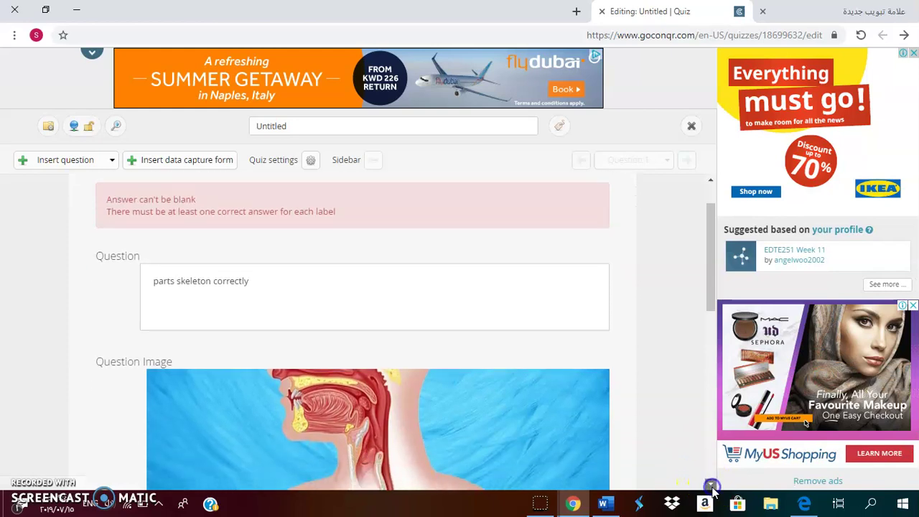
{"action": "left_click", "coordinate": [711, 487]}
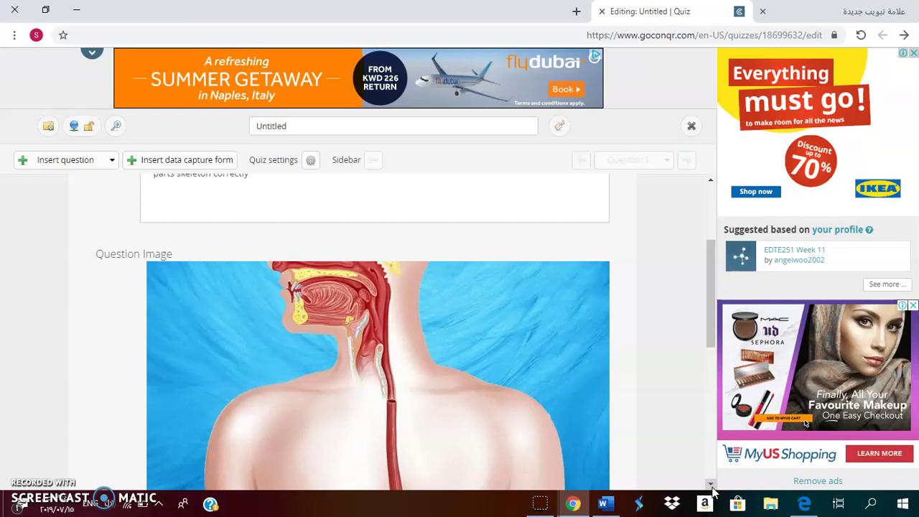
{"action": "left_click_drag", "start_coordinate": [711, 487], "coordinate": [711, 487]}
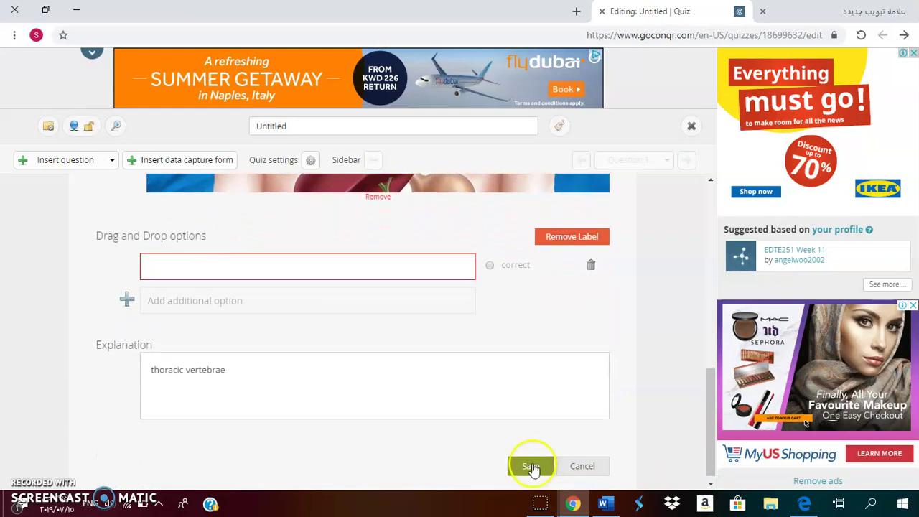
{"action": "left_click", "coordinate": [337, 265]}
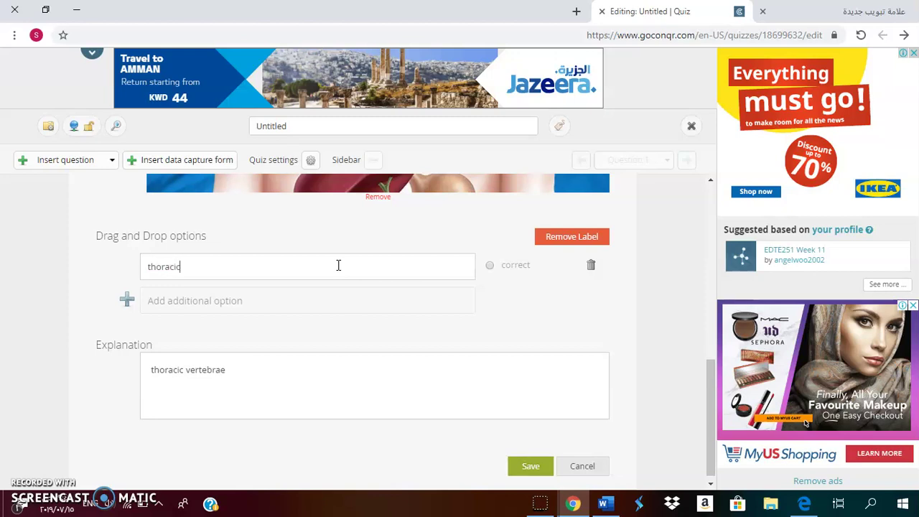
{"action": "type", "text": "vertebrae"}
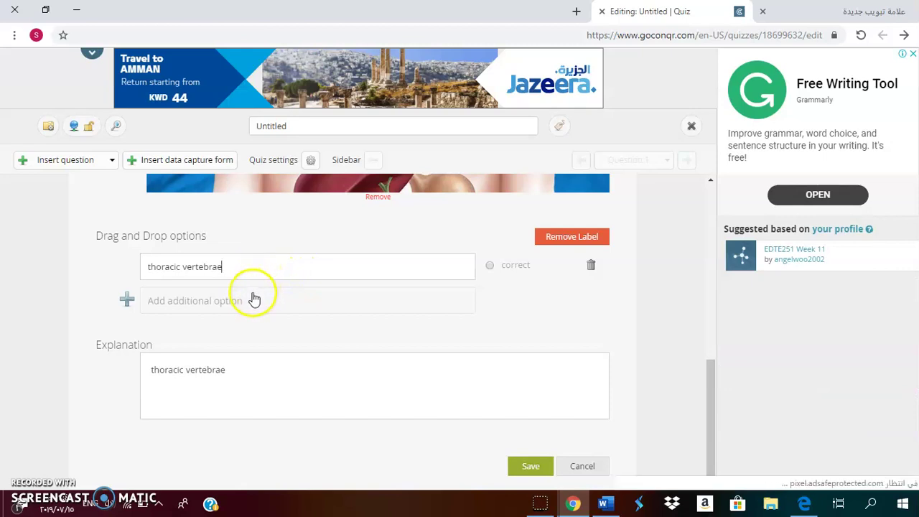
Add a second, blank drag and drop option and delete it again
{"action": "left_click", "coordinate": [245, 303]}
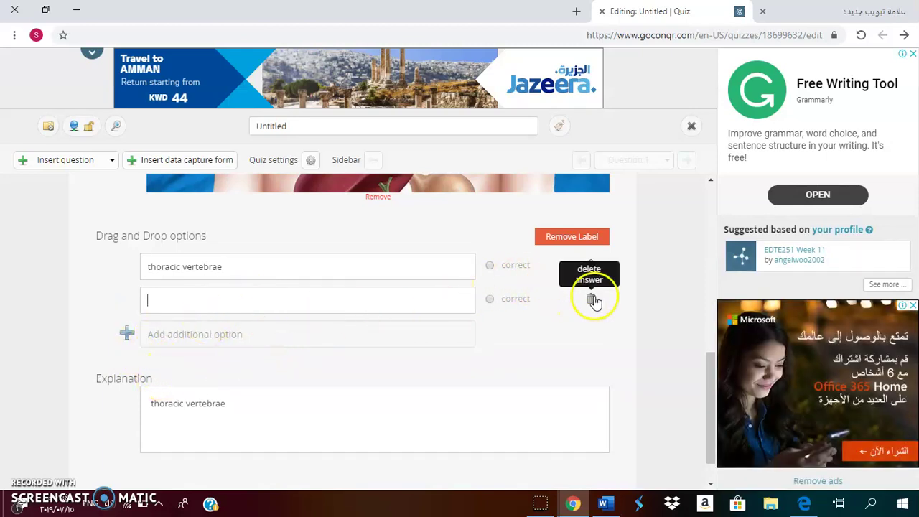
{"action": "left_click", "coordinate": [591, 299]}
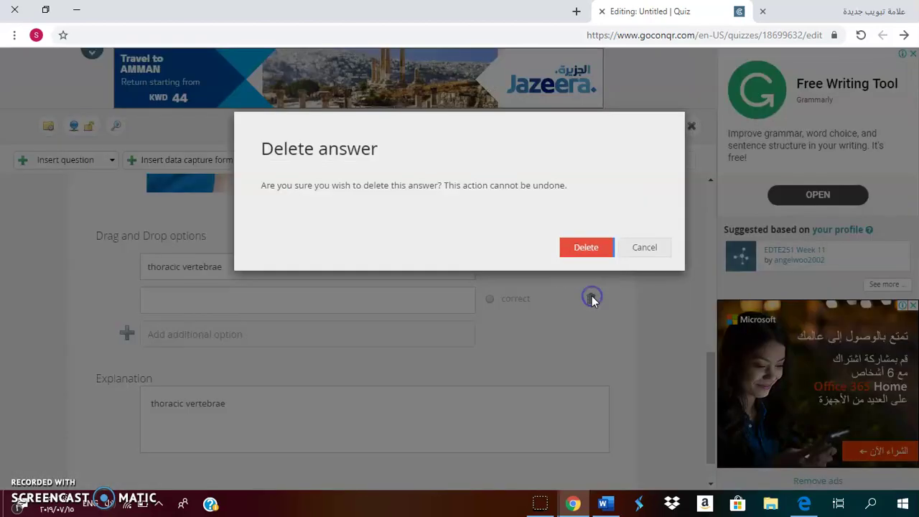
{"action": "left_click", "coordinate": [592, 298]}
{"action": "left_click", "coordinate": [592, 299]}
{"action": "left_click", "coordinate": [590, 252]}
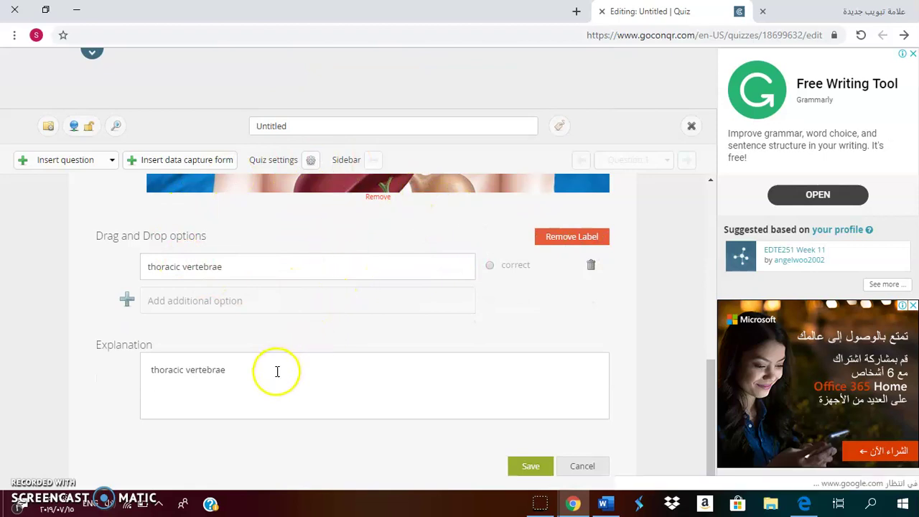
Clear the question's explanation text and try to save the question
{"action": "left_click", "coordinate": [225, 369]}
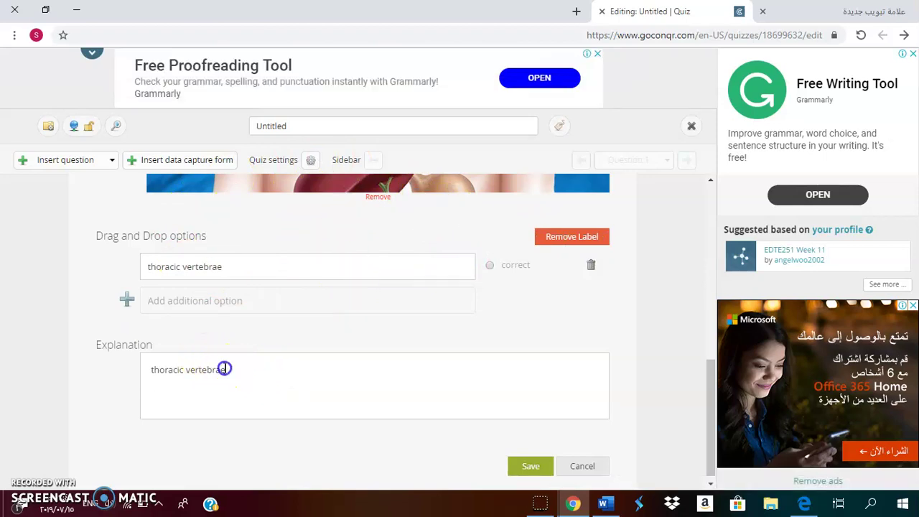
{"action": "key", "text": "BackSpace"}
{"action": "key", "text": "BackSpace"}
{"action": "key", "text": "BackSpace"}
{"action": "key", "text": "BackSpace"}
{"action": "key", "text": "BackSpace"}
{"action": "key", "text": "BackSpace"}
{"action": "key", "text": "BackSpace"}
{"action": "key", "text": "BackSpace"}
{"action": "key", "text": "BackSpace"}
{"action": "key", "text": "BackSpace"}
{"action": "key", "text": "BackSpace"}
{"action": "key", "text": "BackSpace"}
{"action": "key", "text": "BackSpace"}
{"action": "key", "text": "BackSpace"}
{"action": "key", "text": "BackSpace"}
{"action": "key", "text": "BackSpace"}
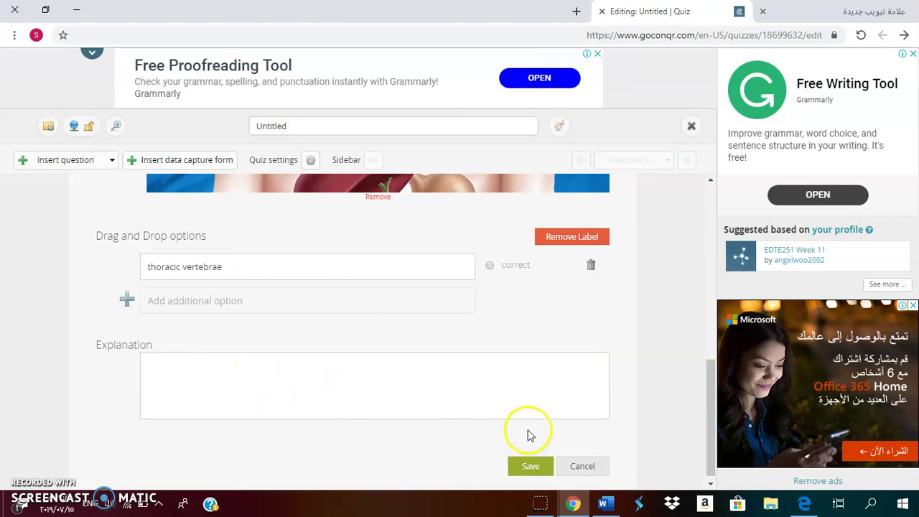
{"action": "left_click", "coordinate": [530, 468]}
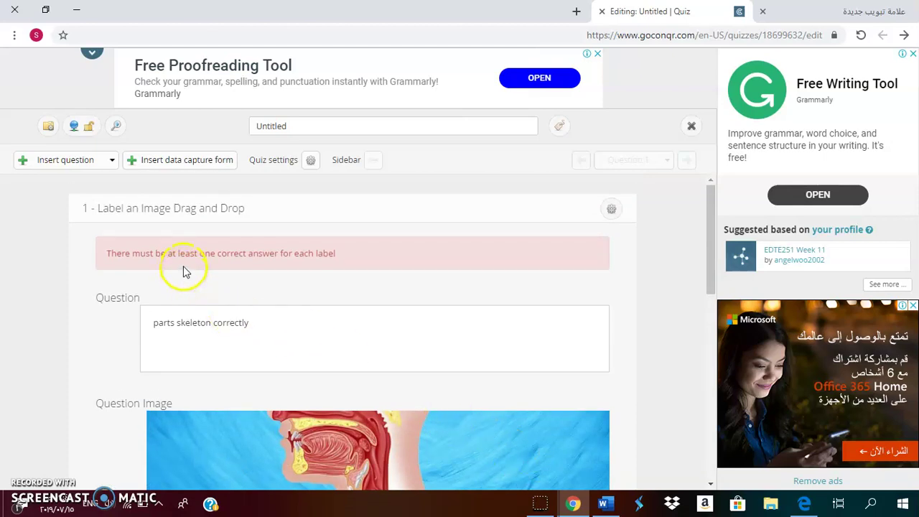
Mark the "thoracic vertebrae" option as the correct answer and save the question
{"action": "left_click", "coordinate": [607, 500]}
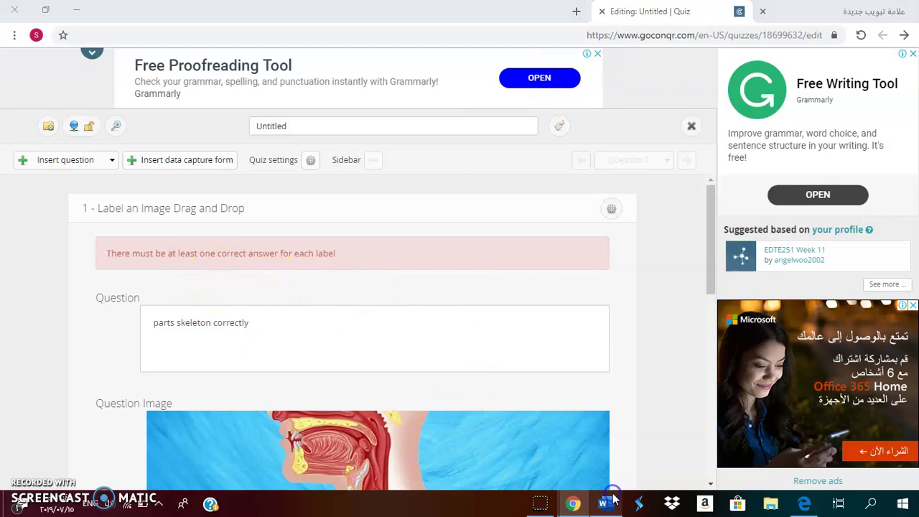
{"action": "left_click", "coordinate": [710, 484]}
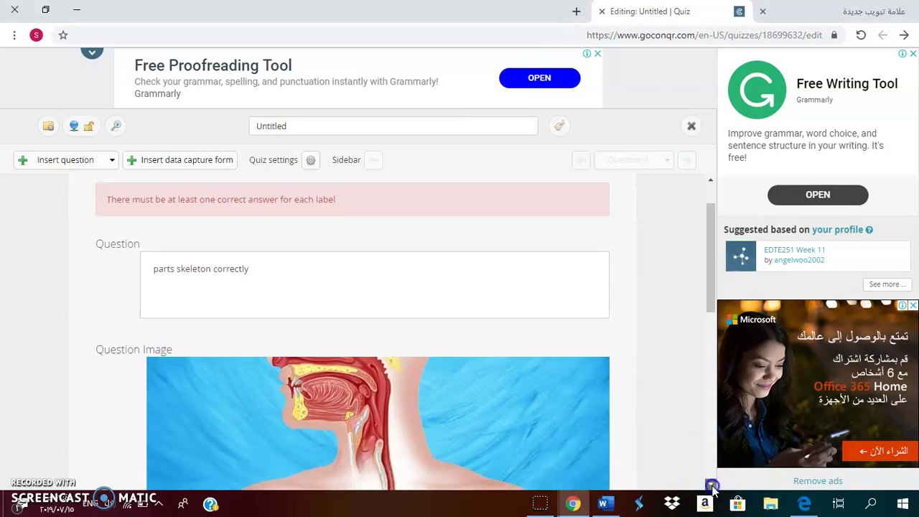
{"action": "left_click", "coordinate": [712, 487]}
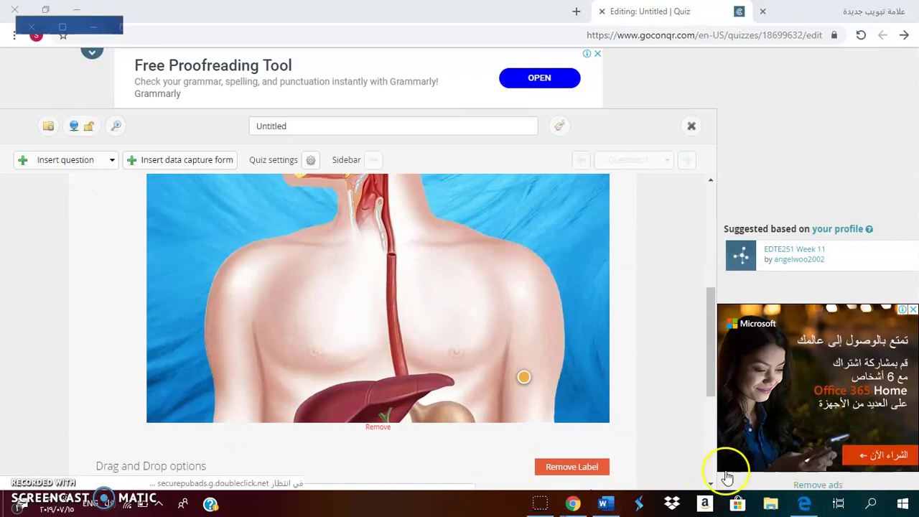
{"action": "left_click", "coordinate": [710, 484]}
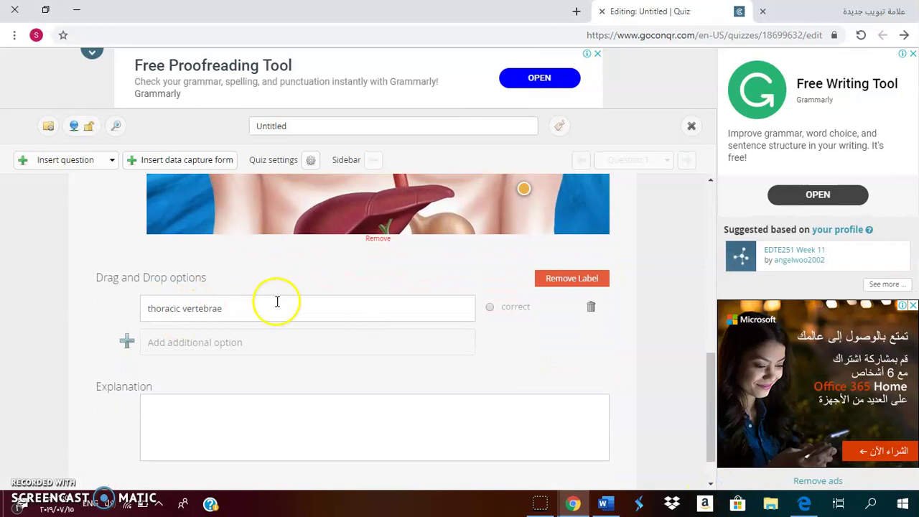
{"action": "left_click", "coordinate": [488, 307]}
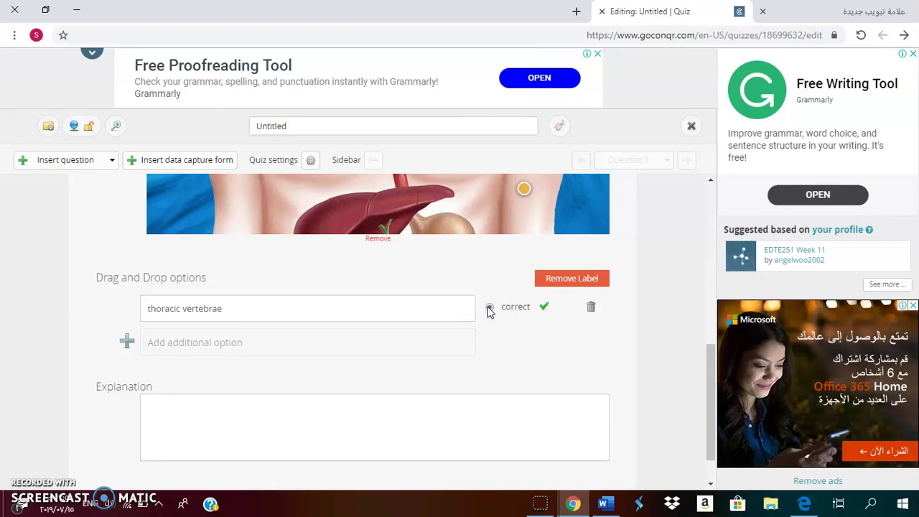
{"action": "left_click", "coordinate": [711, 483]}
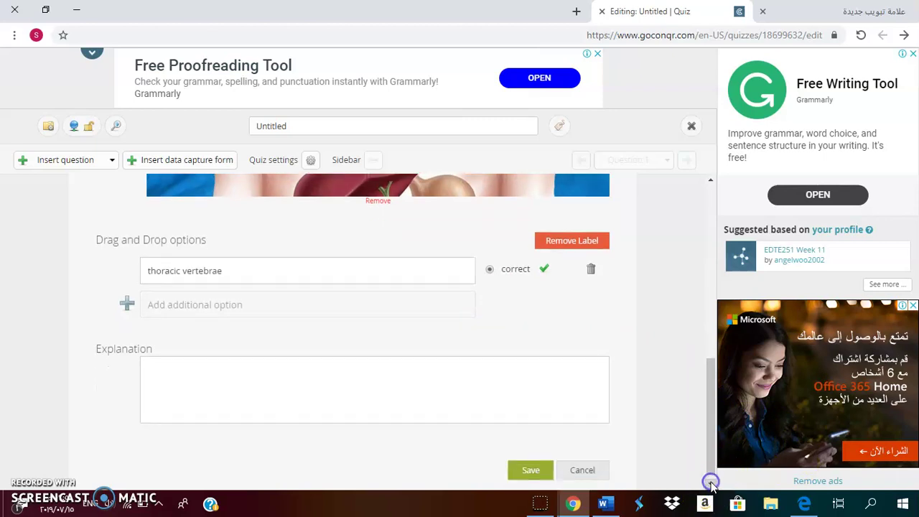
{"action": "left_click", "coordinate": [533, 463]}
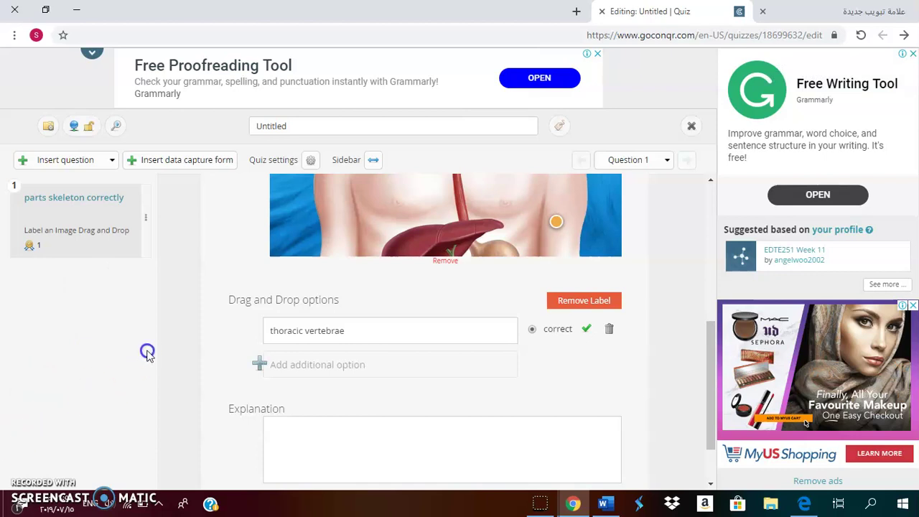
{"action": "left_click_drag", "start_coordinate": [174, 205], "coordinate": [365, 207]}
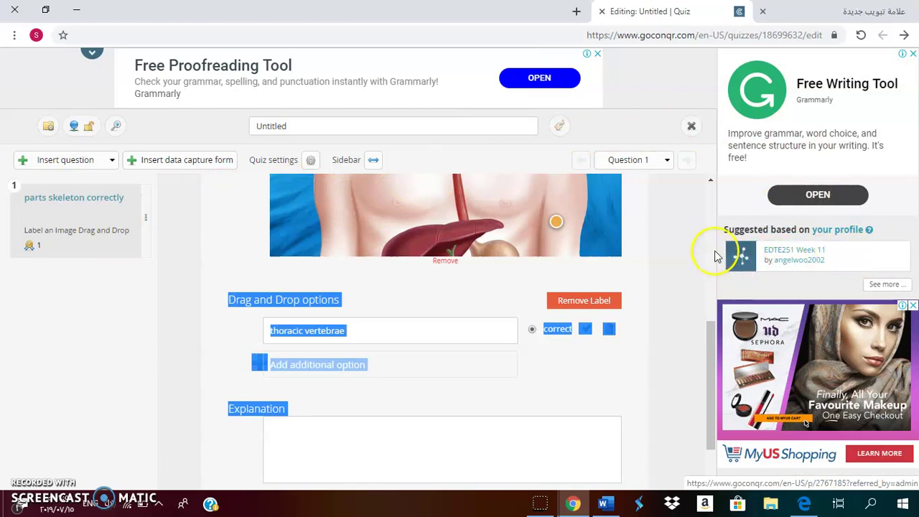
Open the full list of suggested content and browse the resources in the GoConqr Library
{"action": "left_click", "coordinate": [894, 287]}
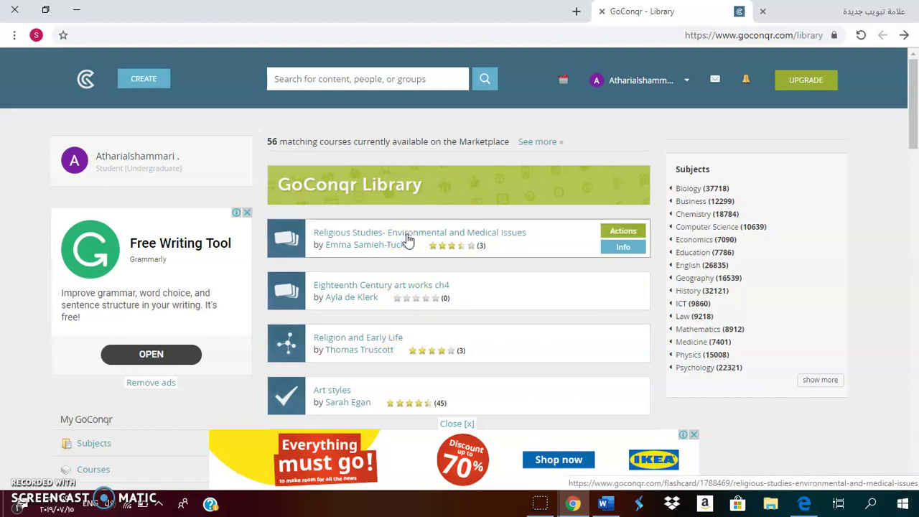
{"action": "scroll", "coordinate": [407, 239], "scroll_direction": "down", "scroll_amount": 6}
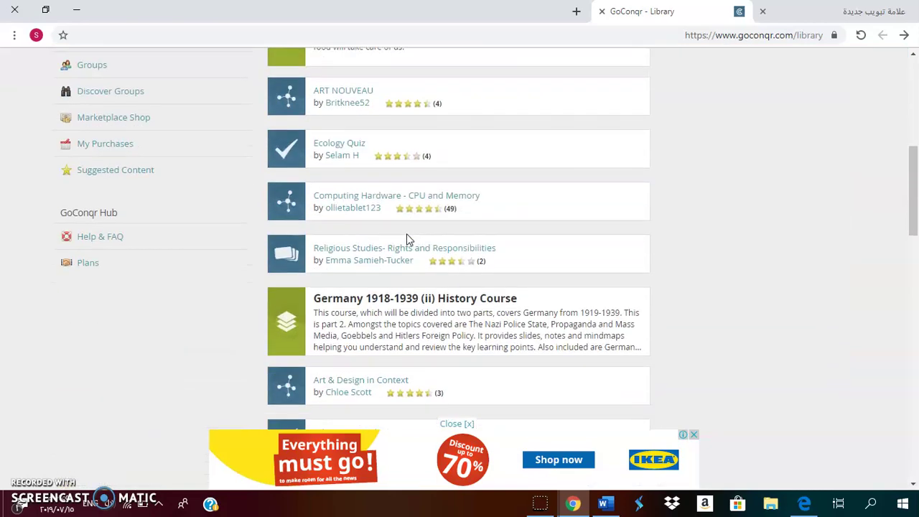
{"action": "scroll", "coordinate": [407, 239], "scroll_direction": "down", "scroll_amount": 9}
{"action": "scroll", "coordinate": [406, 239], "scroll_direction": "down", "scroll_amount": 8}
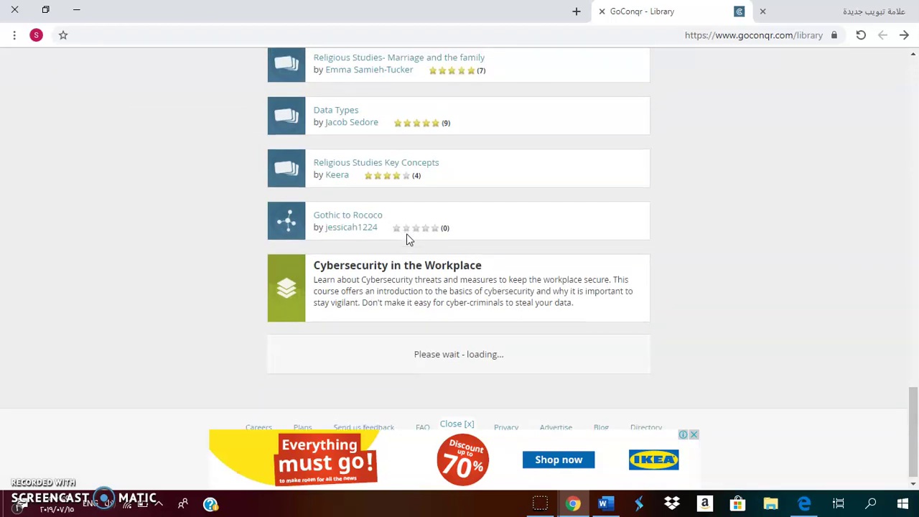
{"action": "scroll", "coordinate": [406, 239], "scroll_direction": "up", "scroll_amount": 11}
{"action": "scroll", "coordinate": [406, 234], "scroll_direction": "down", "scroll_amount": 12}
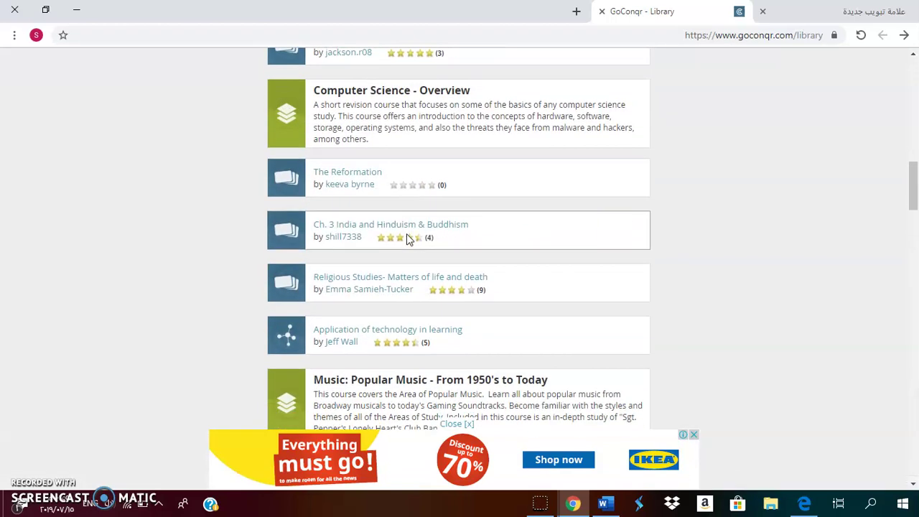
Browse the resources in the GoConqr Library and open the "Application of technology in learning" mind map
{"action": "scroll", "coordinate": [407, 234], "scroll_direction": "down", "scroll_amount": 15}
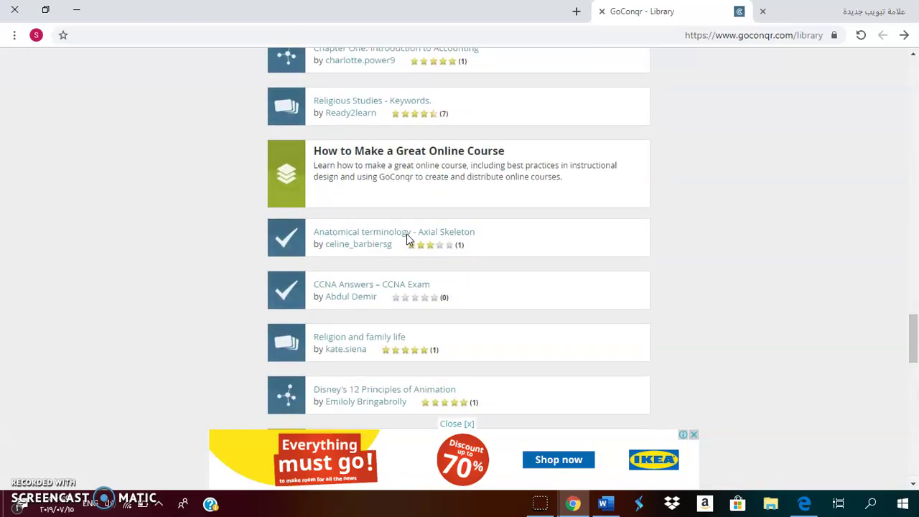
{"action": "scroll", "coordinate": [407, 239], "scroll_direction": "down", "scroll_amount": 5}
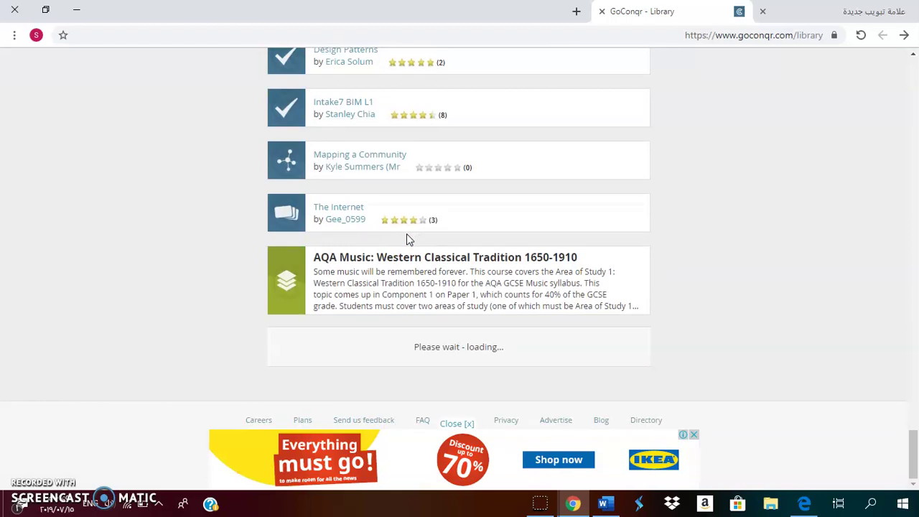
{"action": "scroll", "coordinate": [407, 238], "scroll_direction": "up", "scroll_amount": 7}
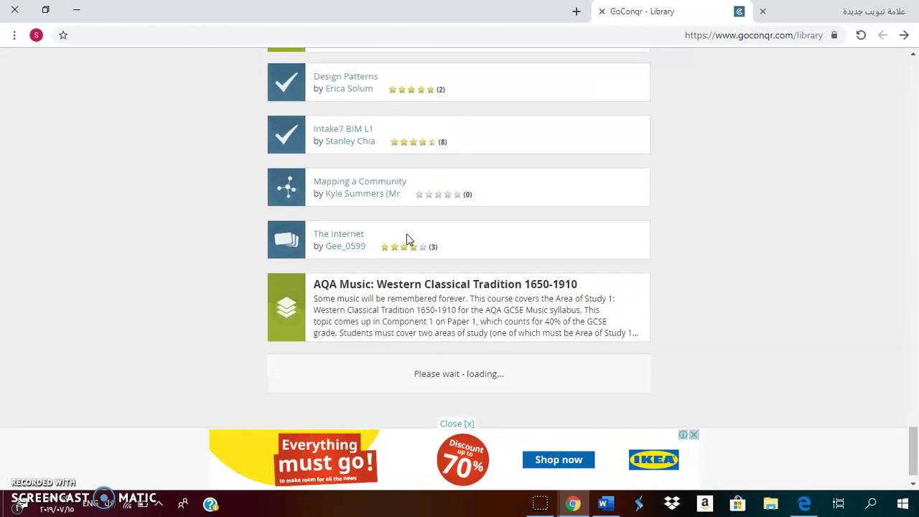
{"action": "scroll", "coordinate": [408, 239], "scroll_direction": "up", "scroll_amount": 20}
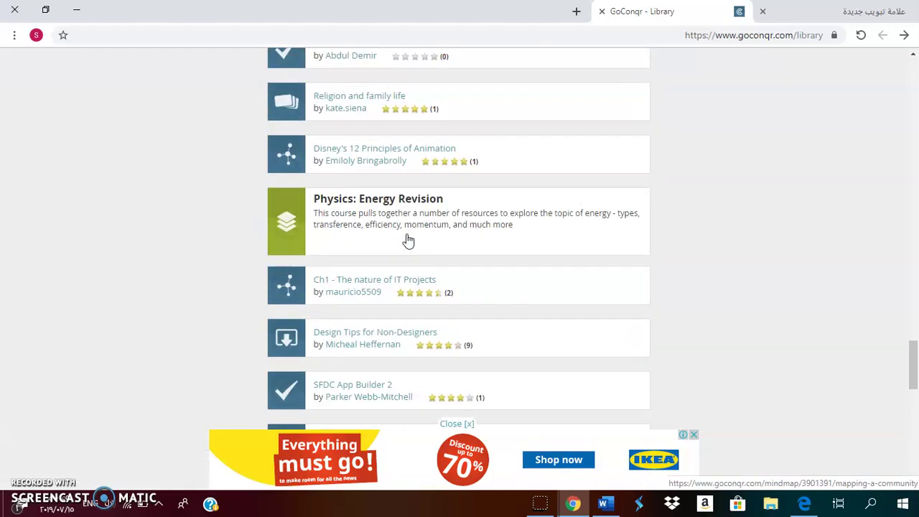
{"action": "scroll", "coordinate": [408, 240], "scroll_direction": "up", "scroll_amount": 15}
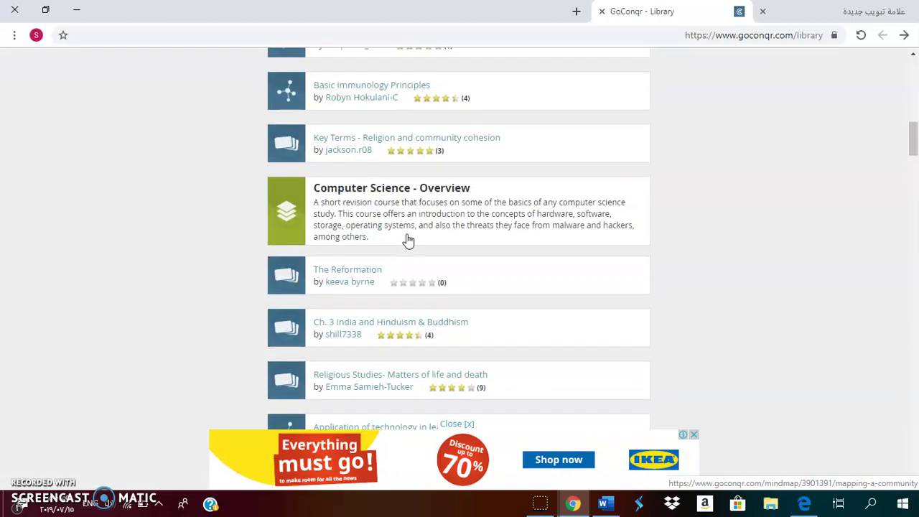
{"action": "scroll", "coordinate": [407, 240], "scroll_direction": "up", "scroll_amount": 3}
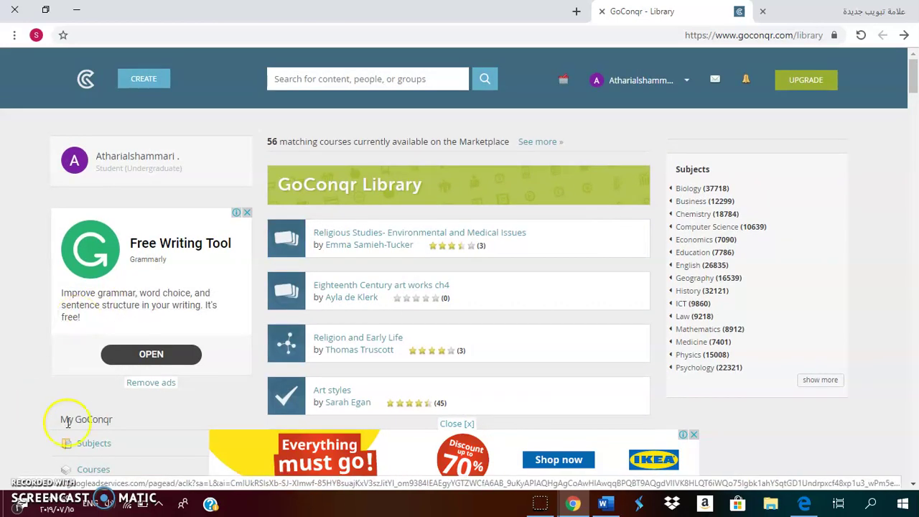
{"action": "scroll", "coordinate": [22, 487], "scroll_direction": "down", "scroll_amount": 10}
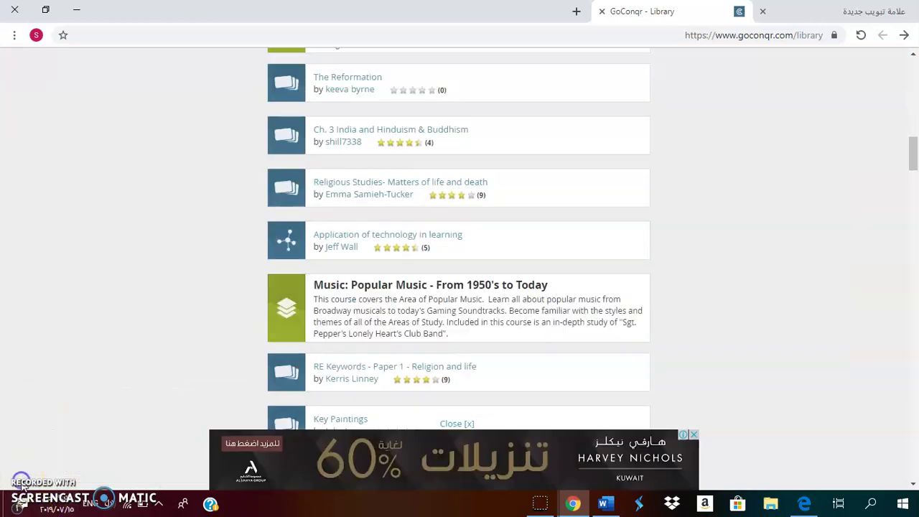
{"action": "left_click", "coordinate": [342, 254]}
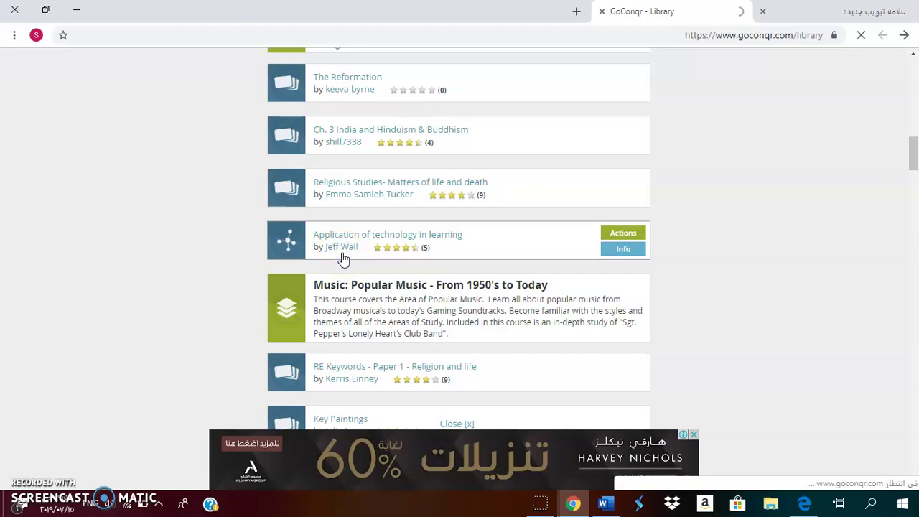